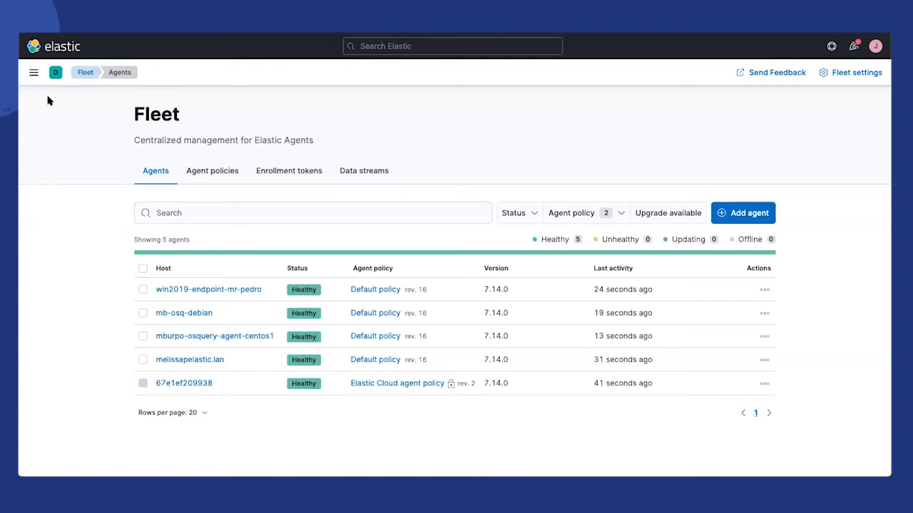
Step: Go to Fleet from the side menu and open the Default agent policy
click(33, 73)
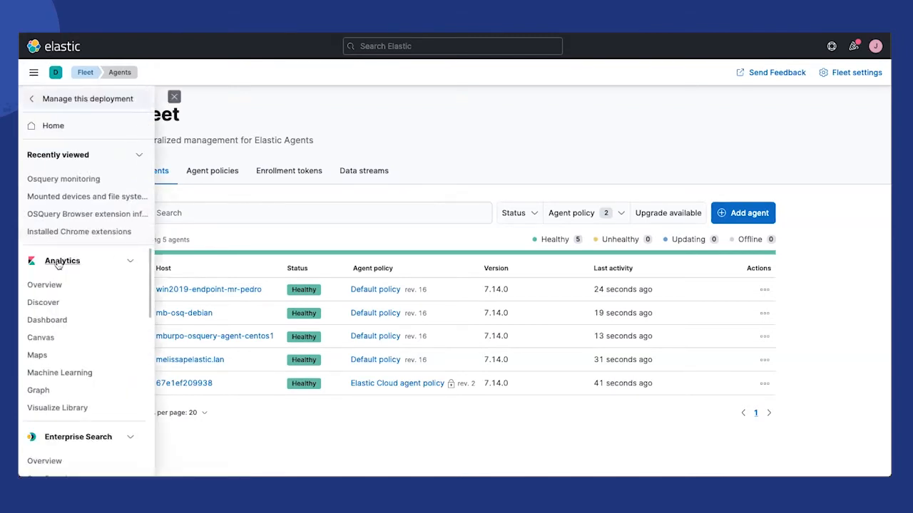
scroll(59, 266, down, 6)
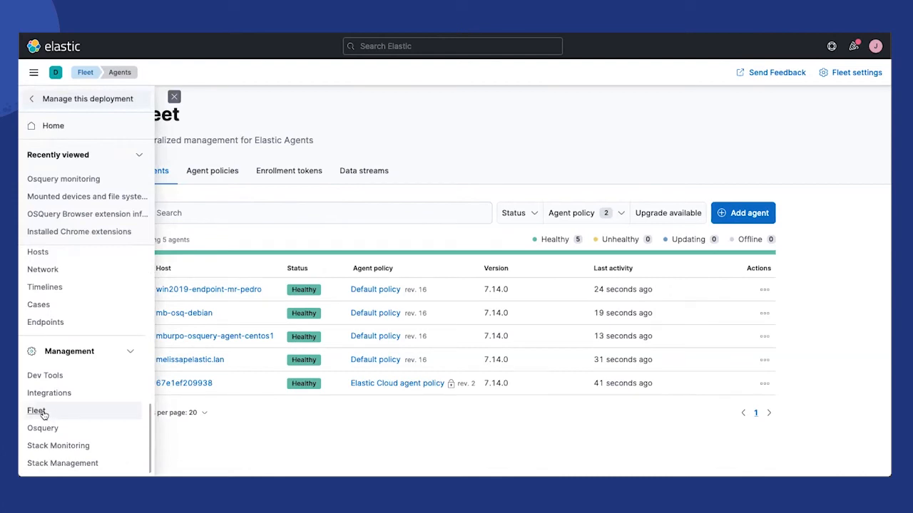
click(75, 418)
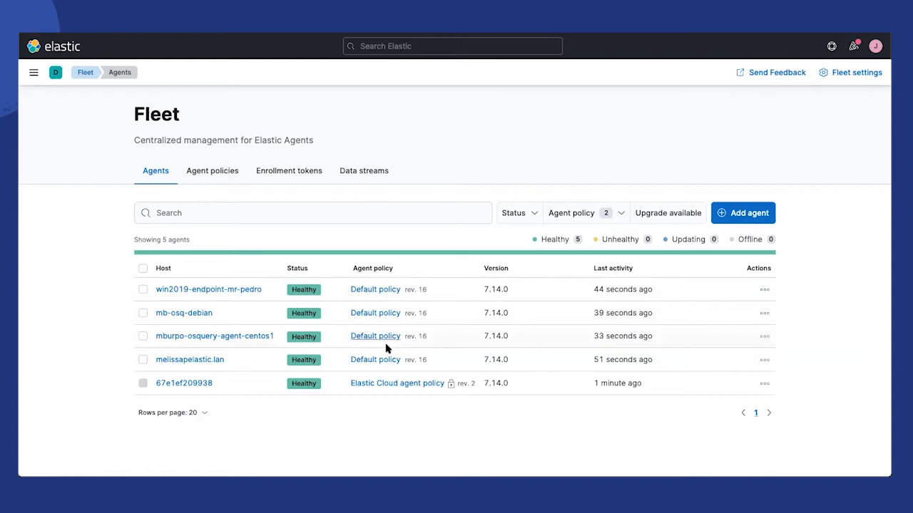
click(377, 290)
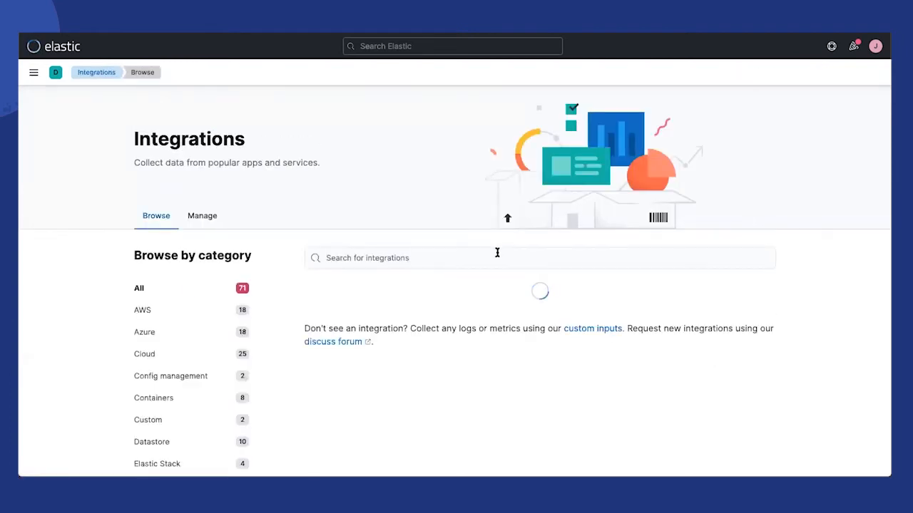
Step: Search the integrations for 'osquery' and open the Osquery Manager card
click(497, 256)
text(osquery)
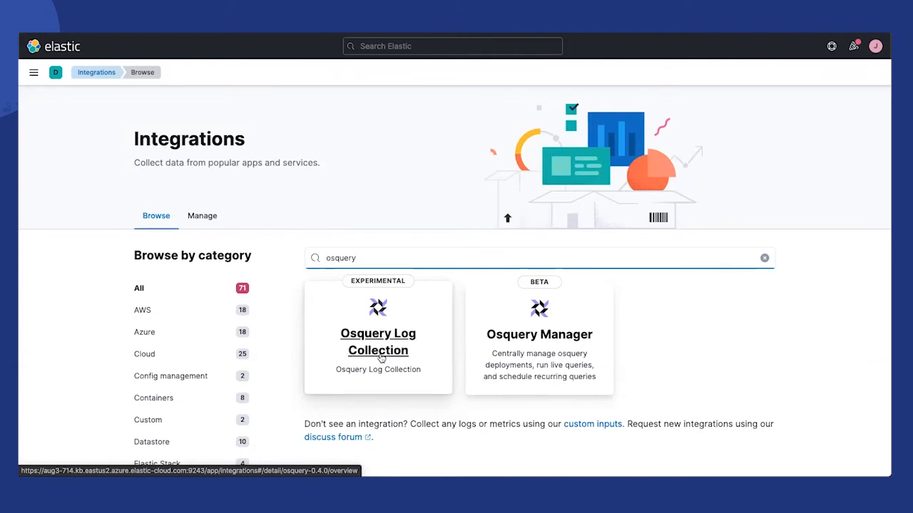
click(546, 354)
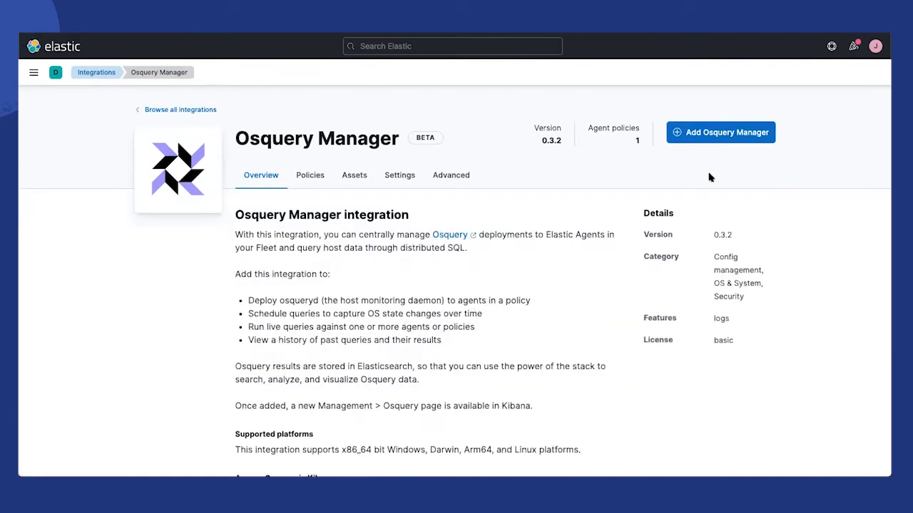
Step: Add Osquery Manager to the Default policy as osquery_manager-demo, then save and deploy it
click(713, 141)
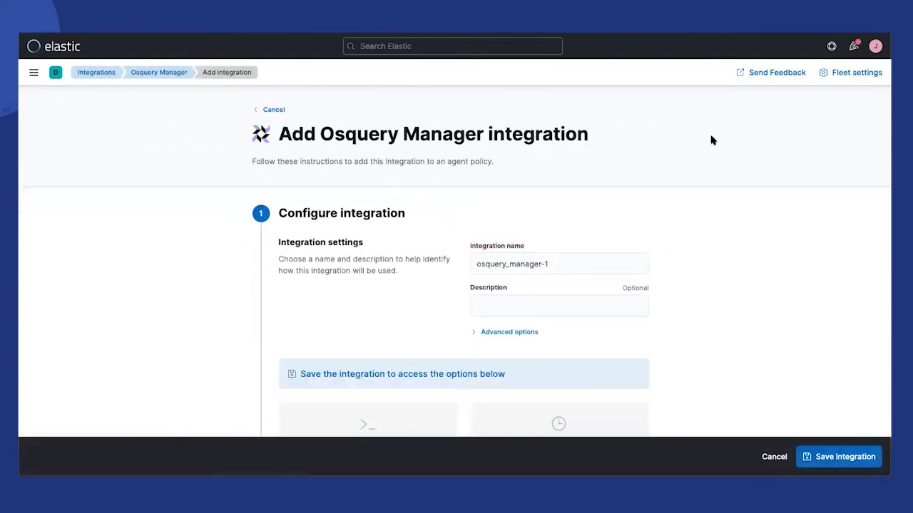
click(567, 265)
key(BackSpace)
text(demo)
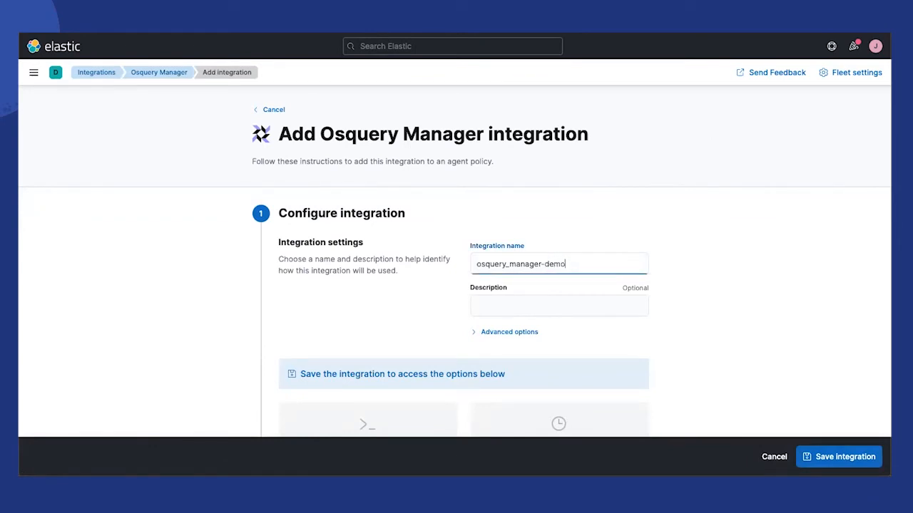
click(764, 298)
scroll(764, 297, down, 3)
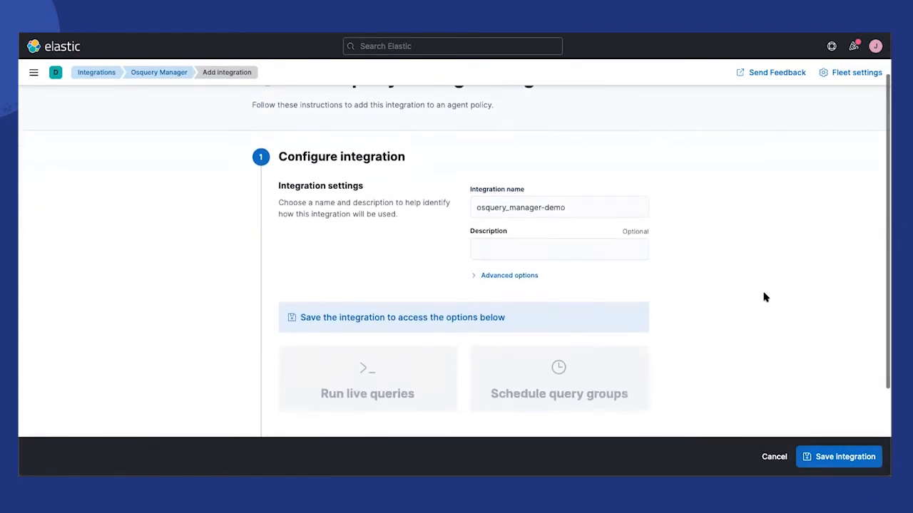
scroll(763, 297, down, 2)
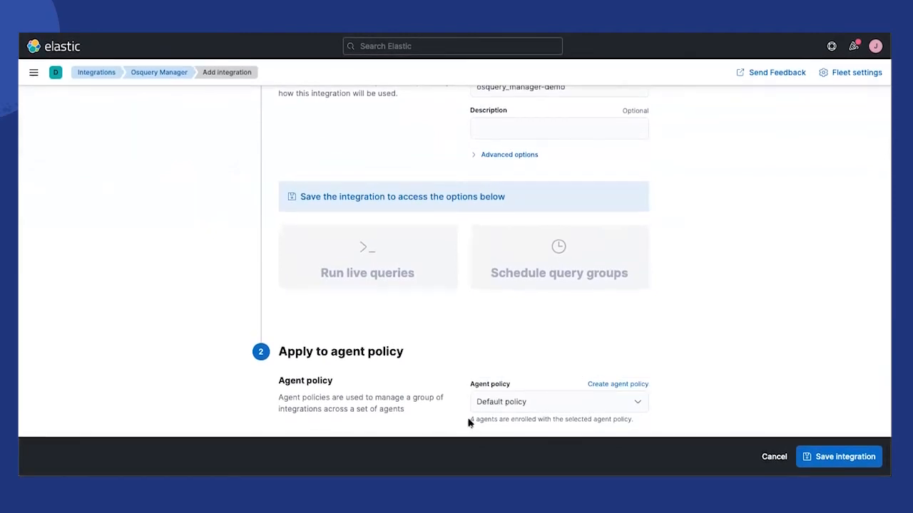
click(831, 456)
click(589, 303)
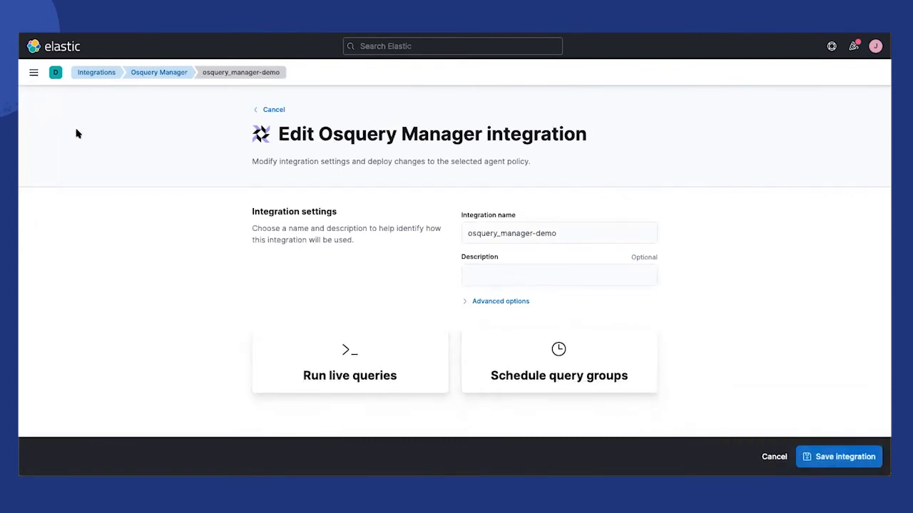
Step: Open the Osquery app under Management in the side menu
click(32, 73)
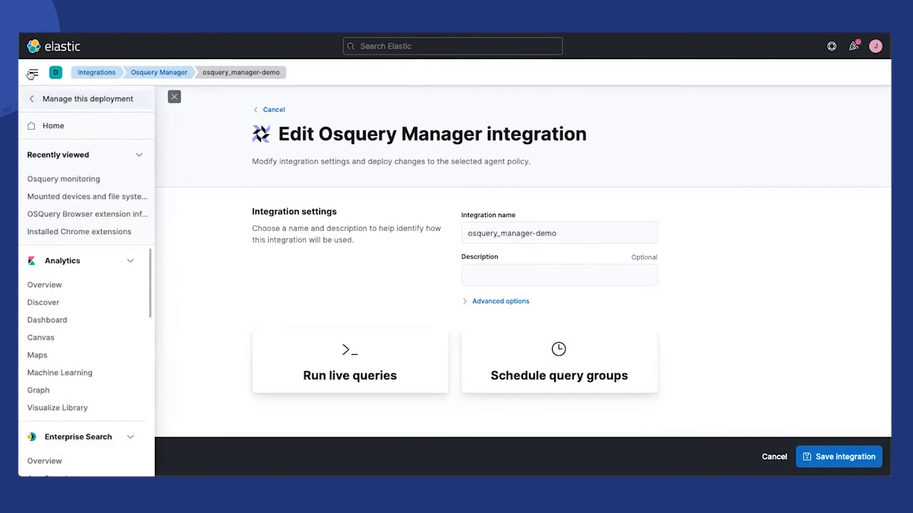
scroll(39, 293, down, 10)
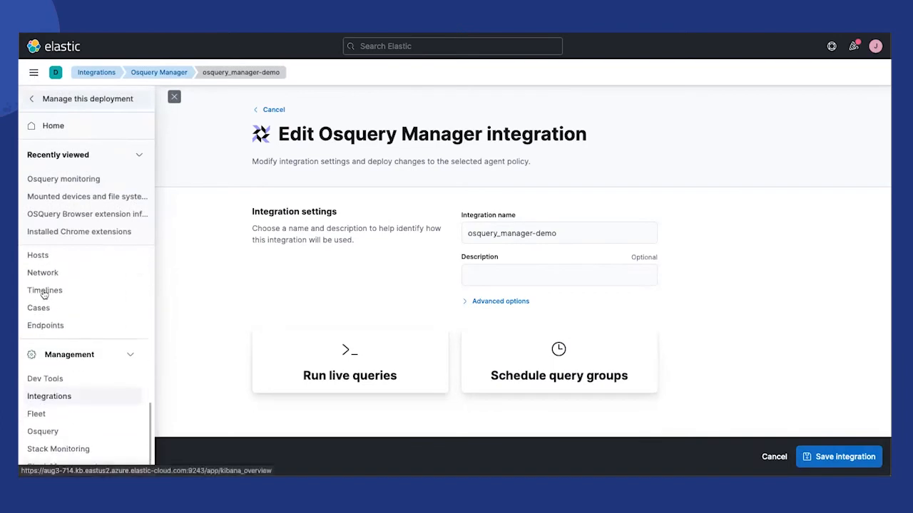
click(50, 429)
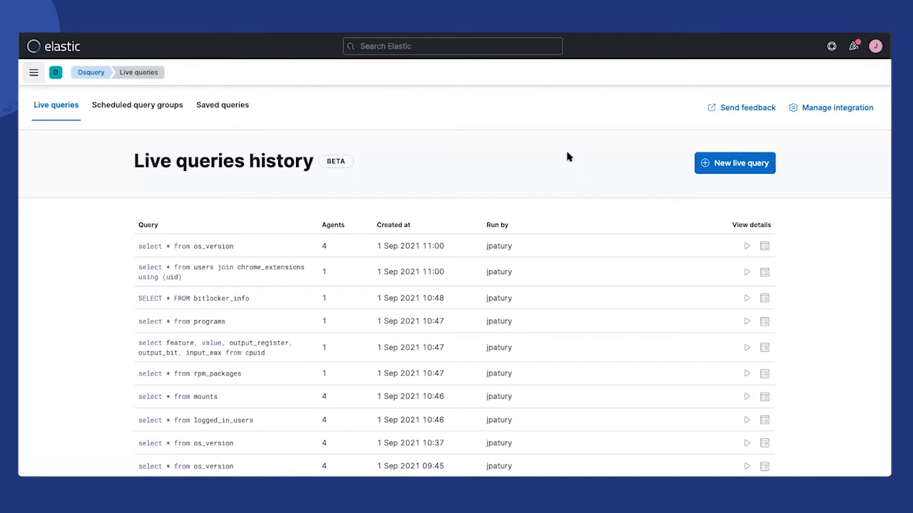
Step: Start a new live query and target [4] All agents
click(717, 163)
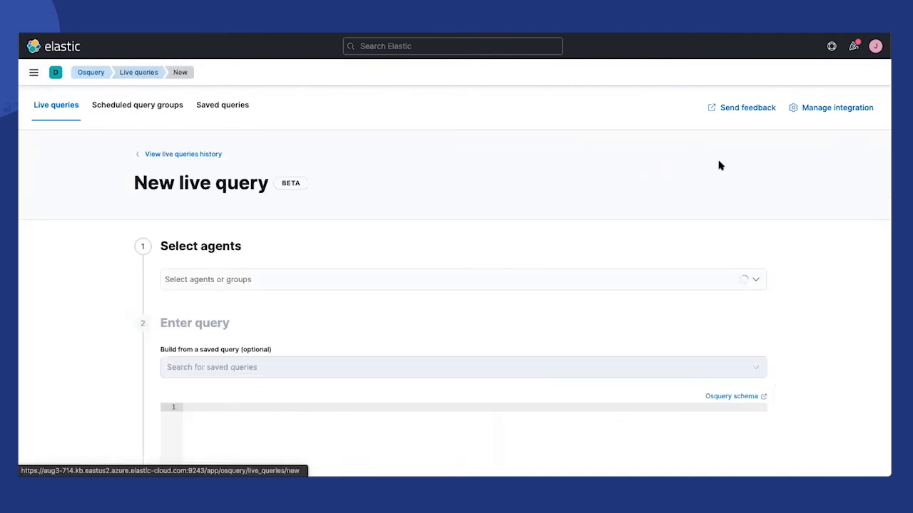
scroll(719, 165, down, 1)
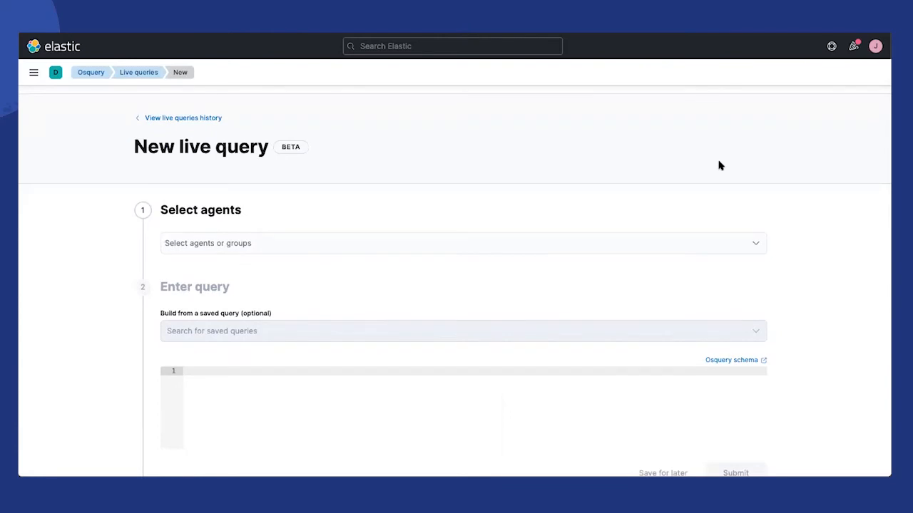
click(702, 239)
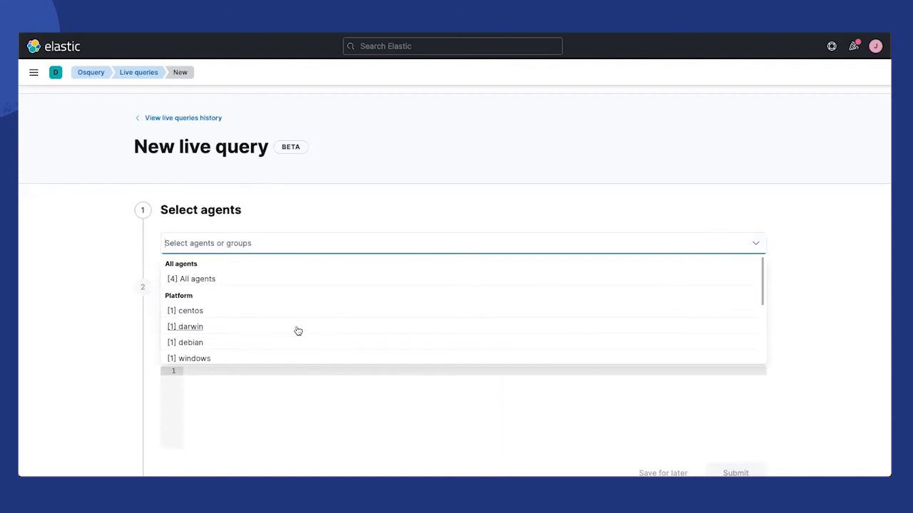
scroll(298, 331, down, 3)
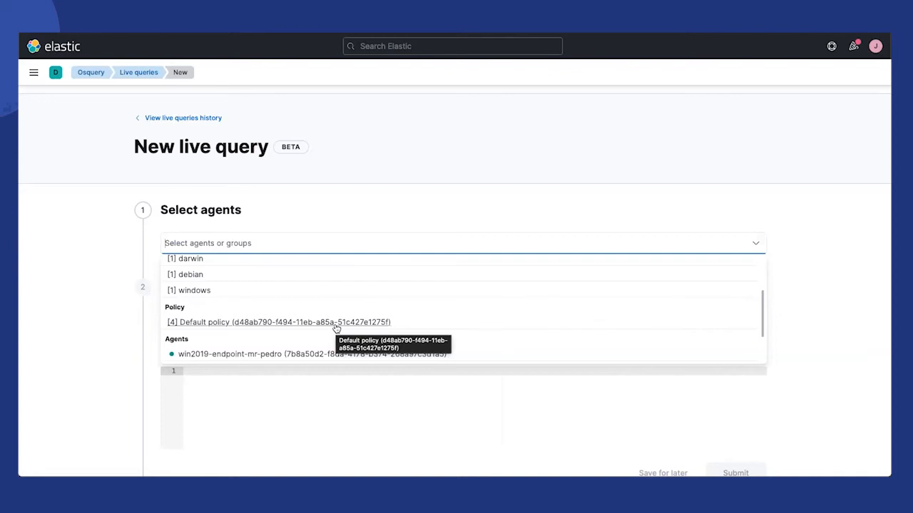
scroll(332, 329, down, 2)
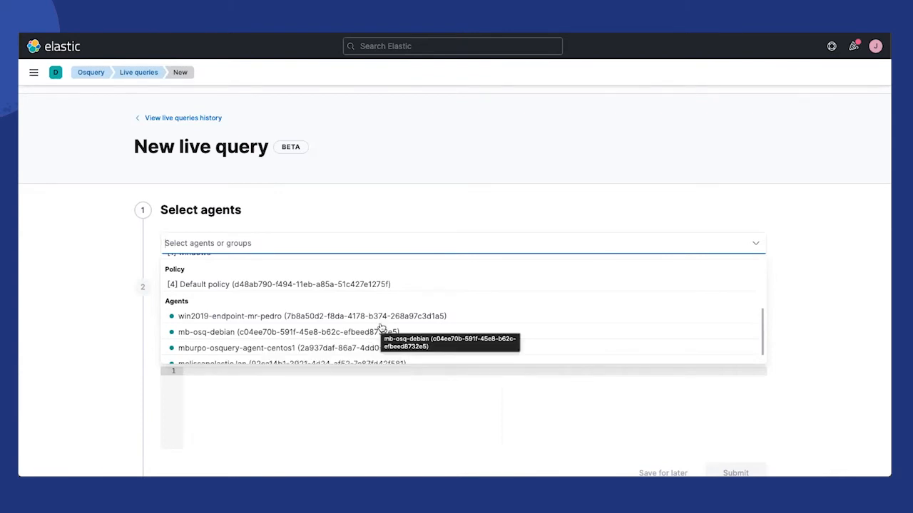
scroll(379, 328, up, 5)
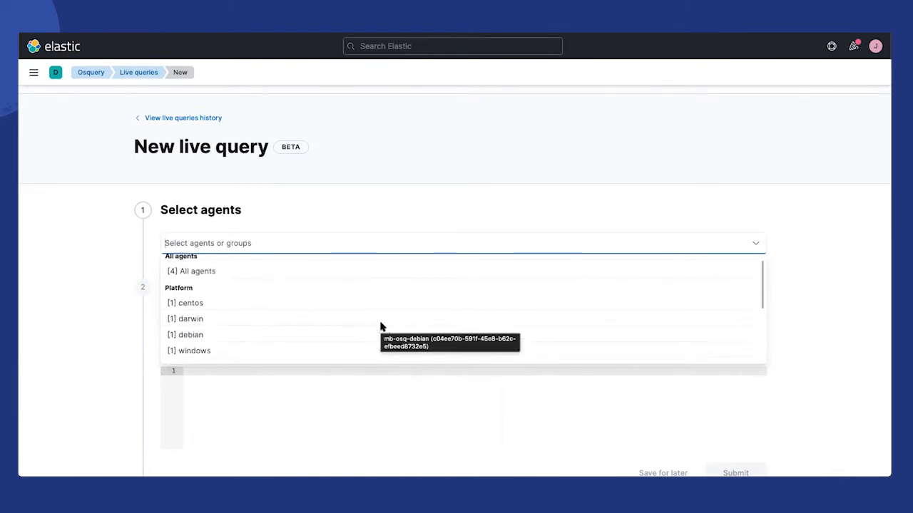
click(258, 280)
right_click(62, 344)
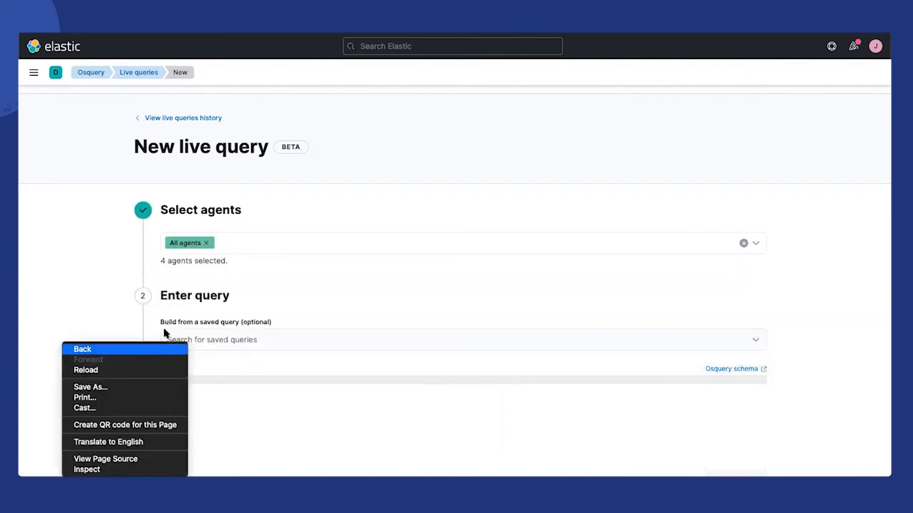
right_click(96, 284)
click(86, 264)
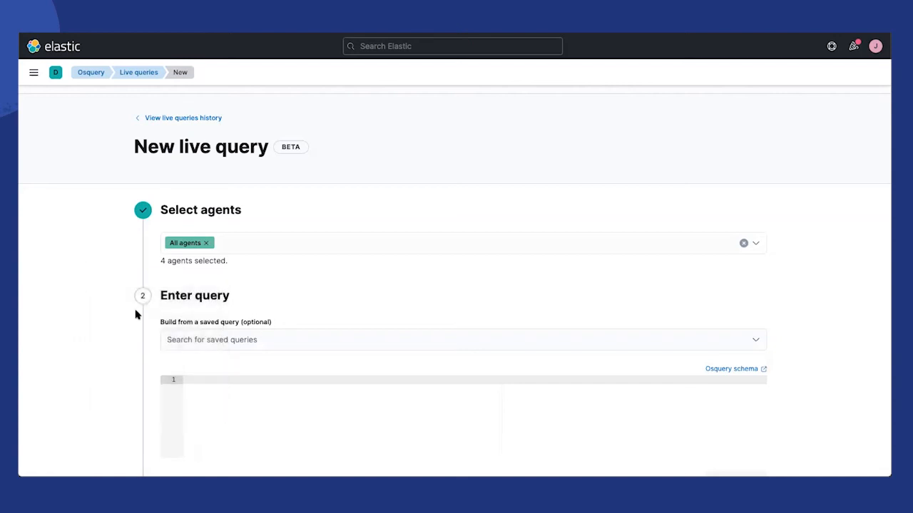
Step: Enter the query 'select * from logged_in_users', completing the table name from autocomplete
click(221, 384)
scroll(292, 371, down, 1)
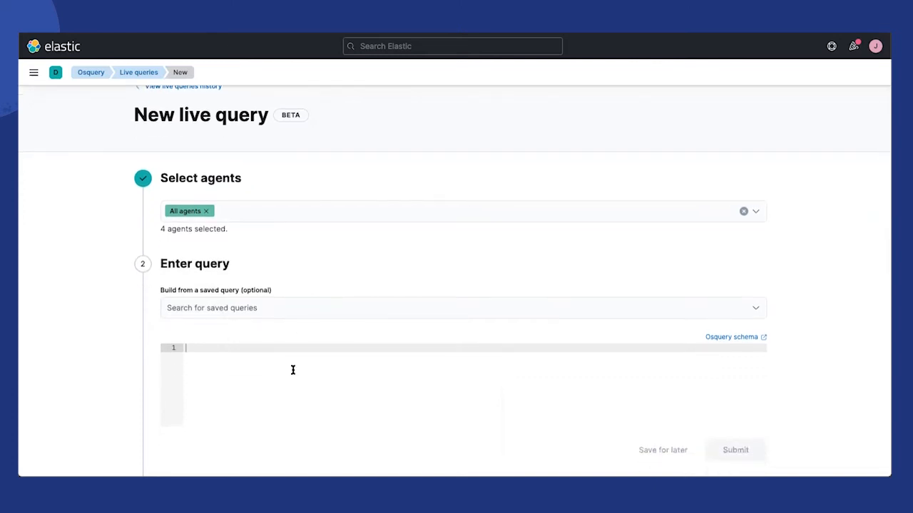
text(l)
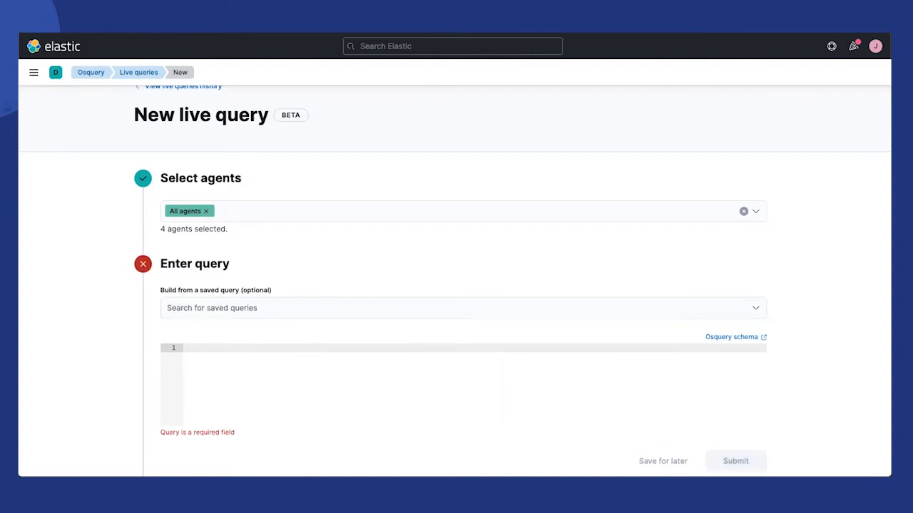
text(sel)
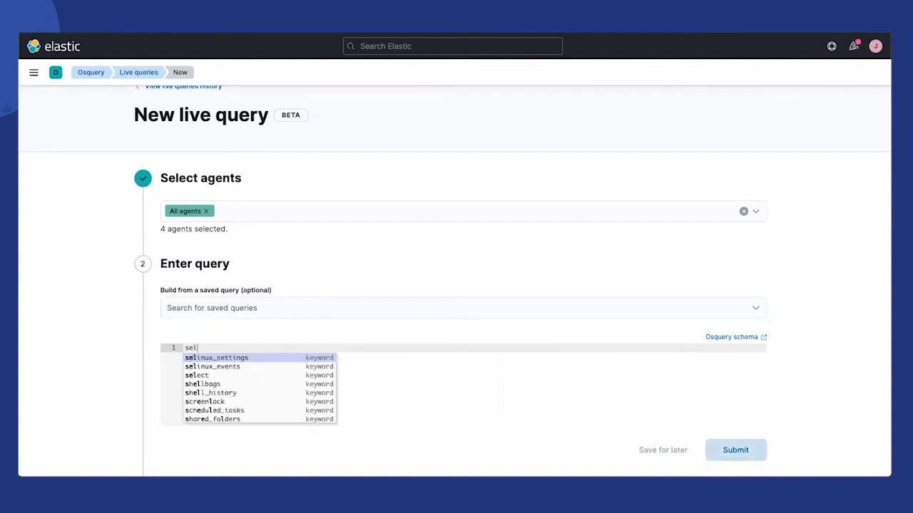
text(ect * from )
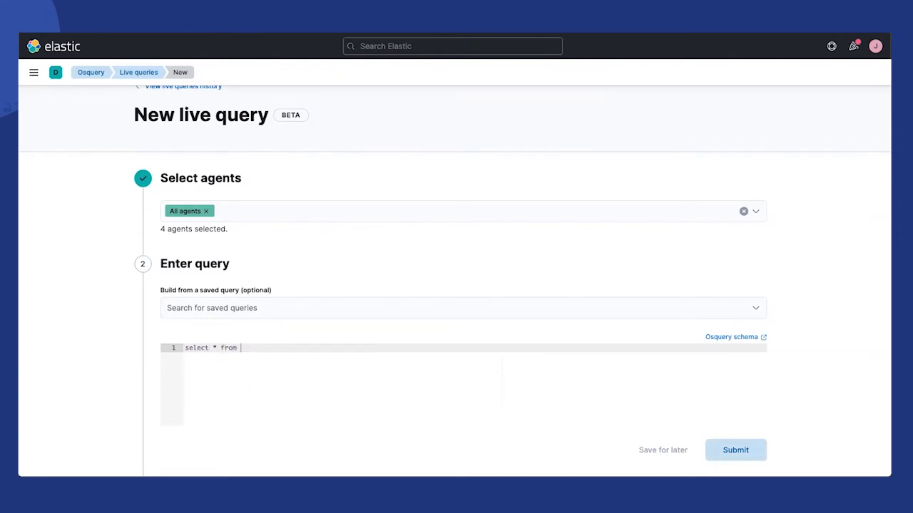
text(logg)
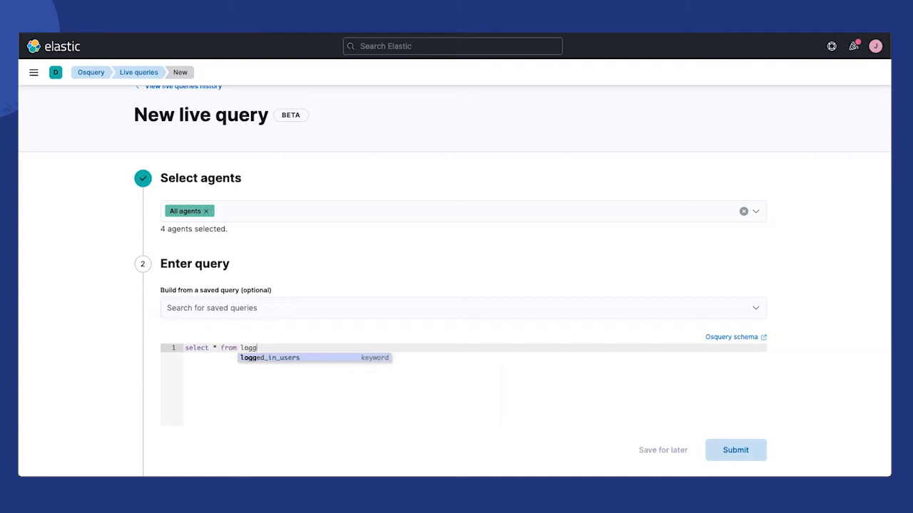
key(Return)
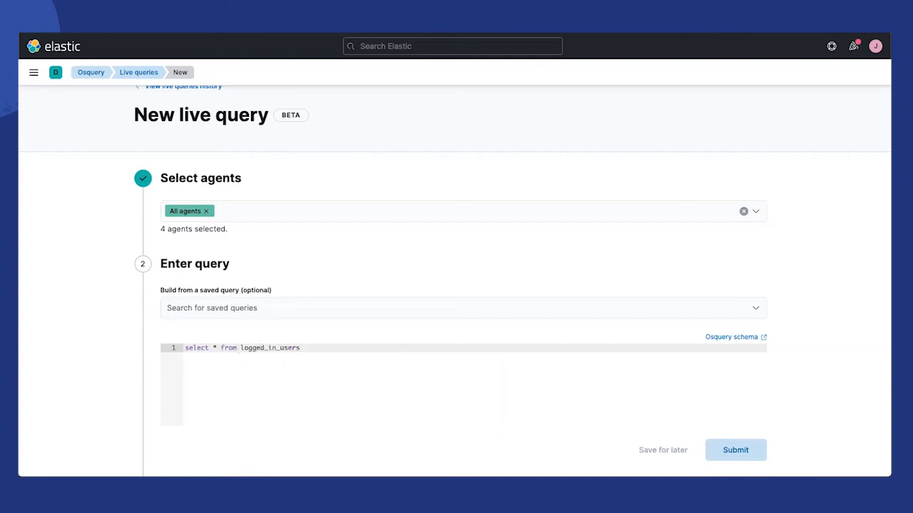
Step: Submit the logged_in_users query, check every agent's status, and return to the results rows
click(748, 442)
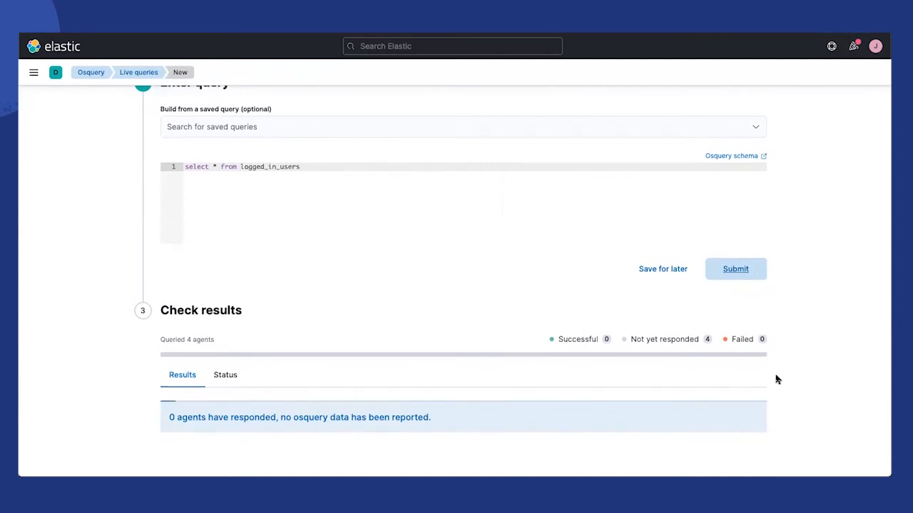
scroll(799, 371, down, 4)
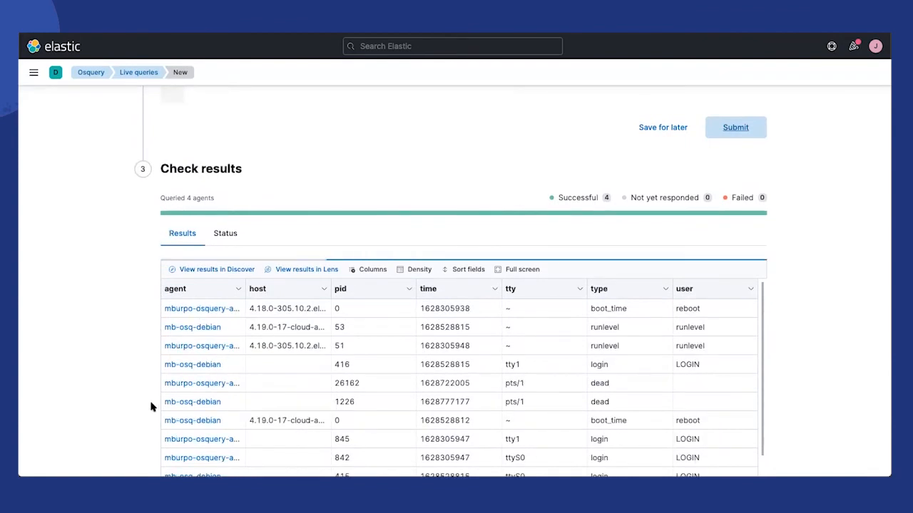
scroll(150, 403, down, 2)
click(219, 163)
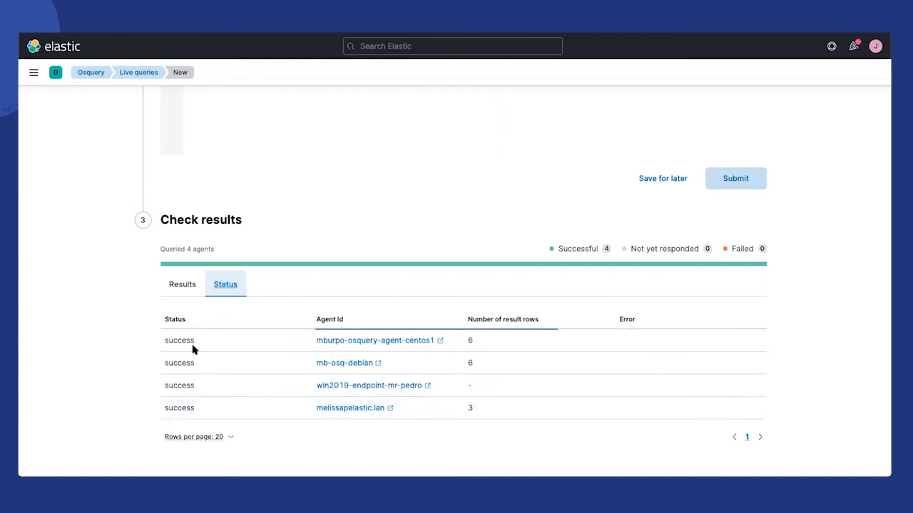
click(186, 285)
scroll(189, 285, down, 3)
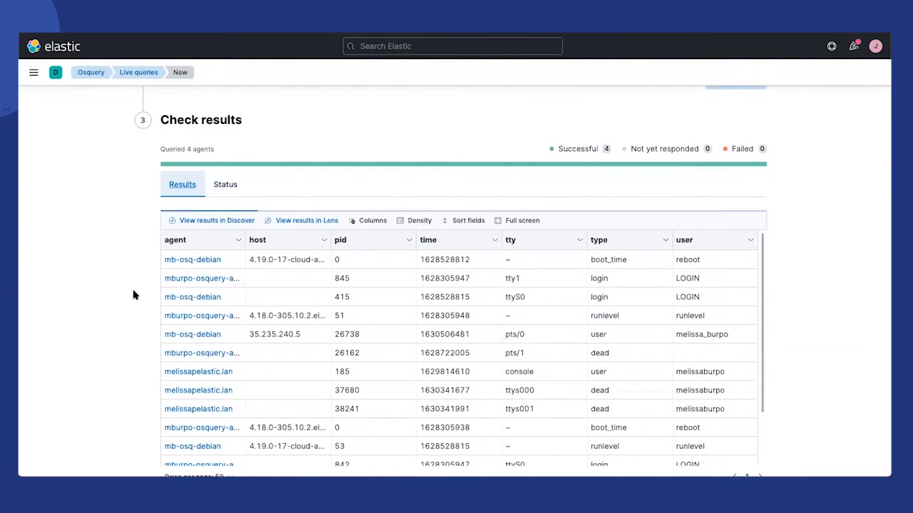
click(212, 223)
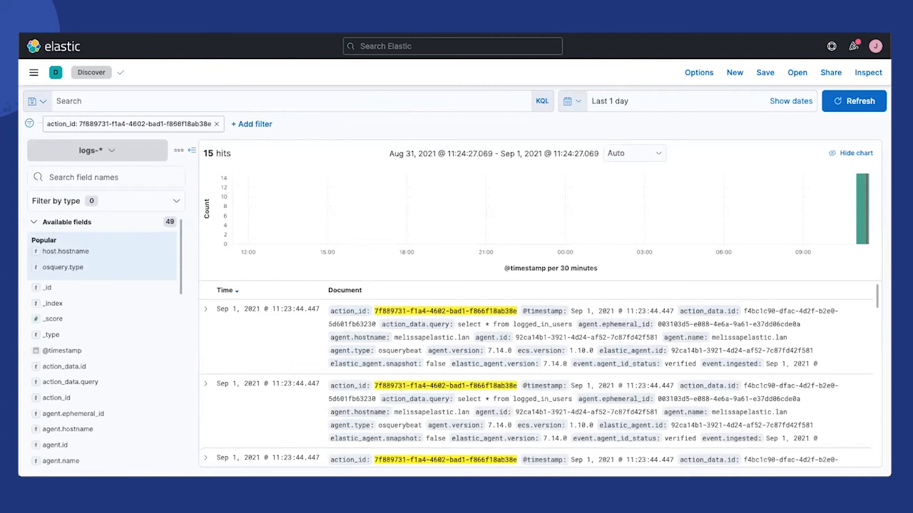
click(206, 312)
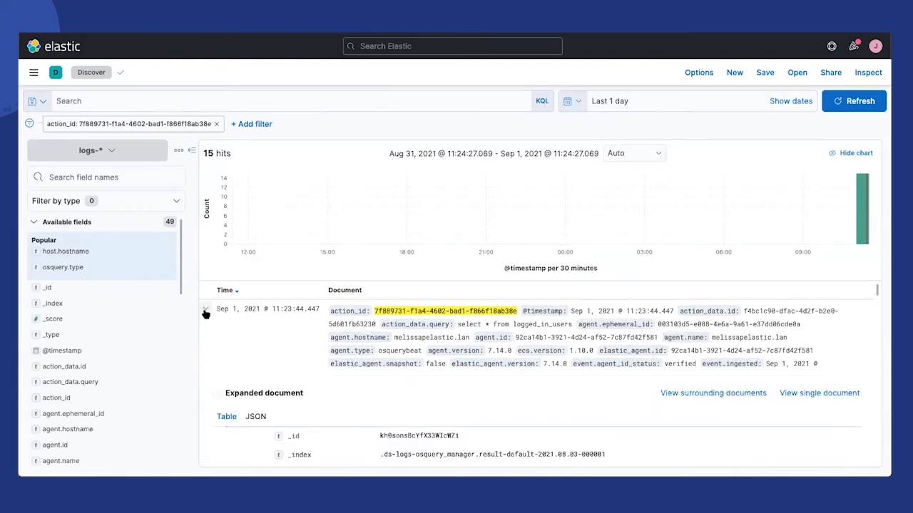
scroll(386, 345, down, 5)
scroll(386, 345, down, 2)
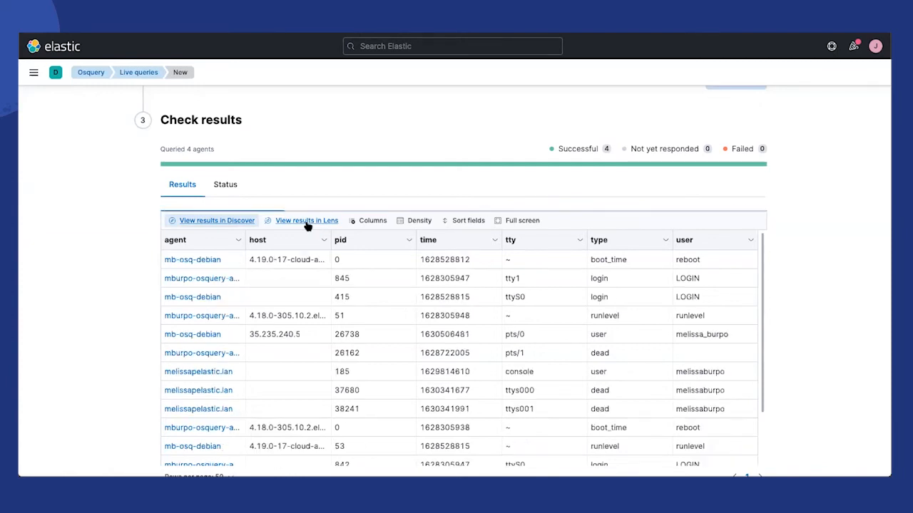
Step: View the query results in Lens as a pie chart of rows per agent
click(307, 222)
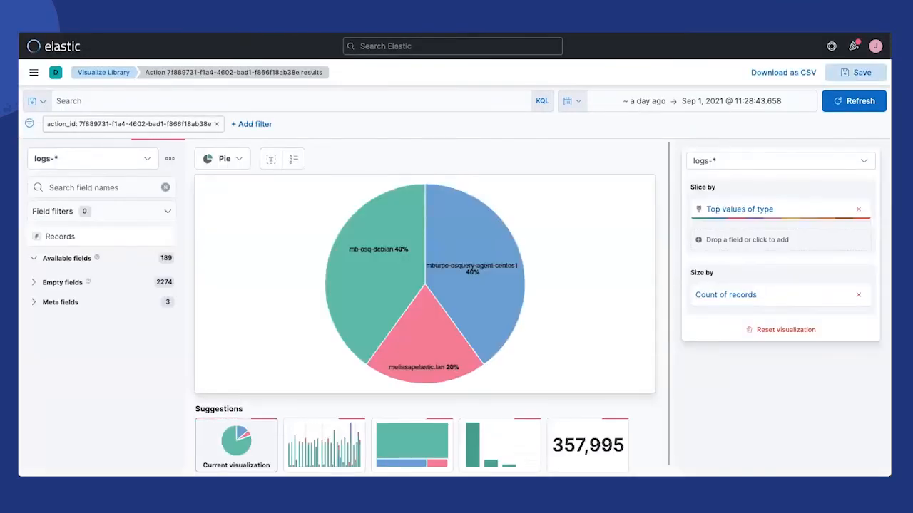
mouse_move(345, 296)
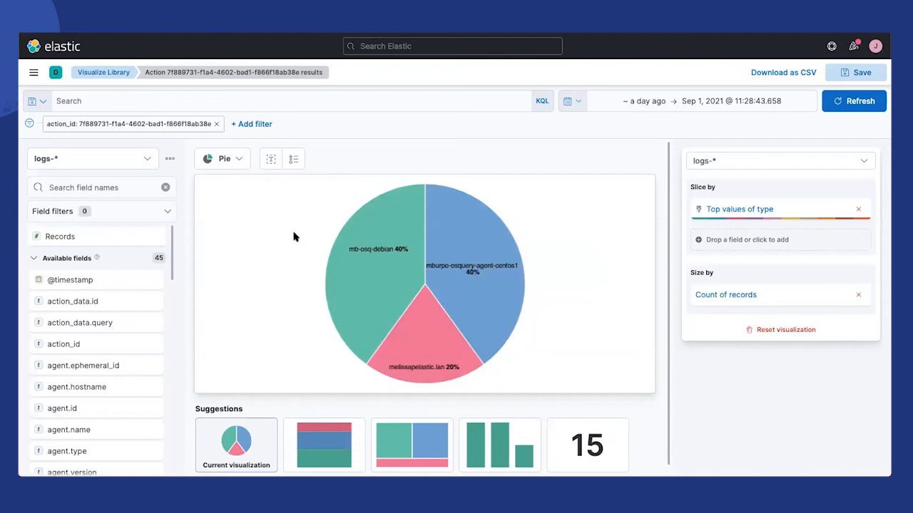
mouse_move(349, 238)
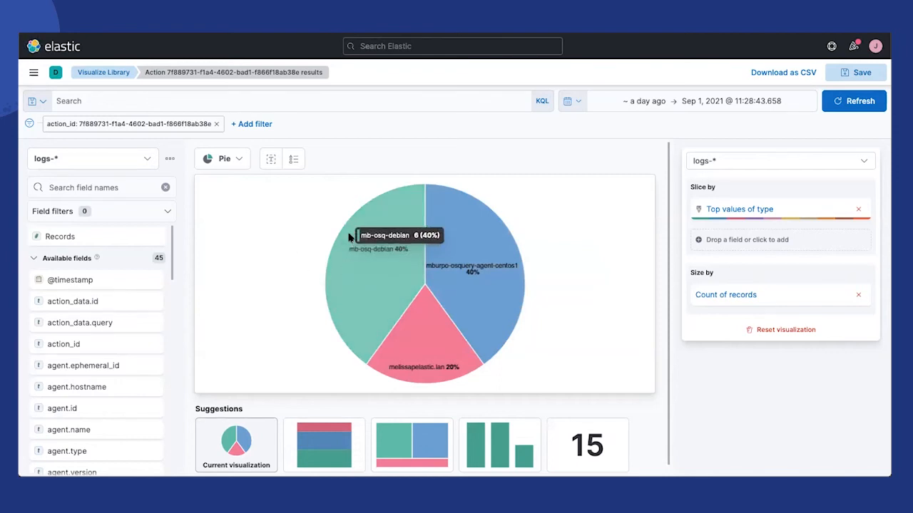
scroll(97, 339, down, 3)
scroll(97, 340, down, 6)
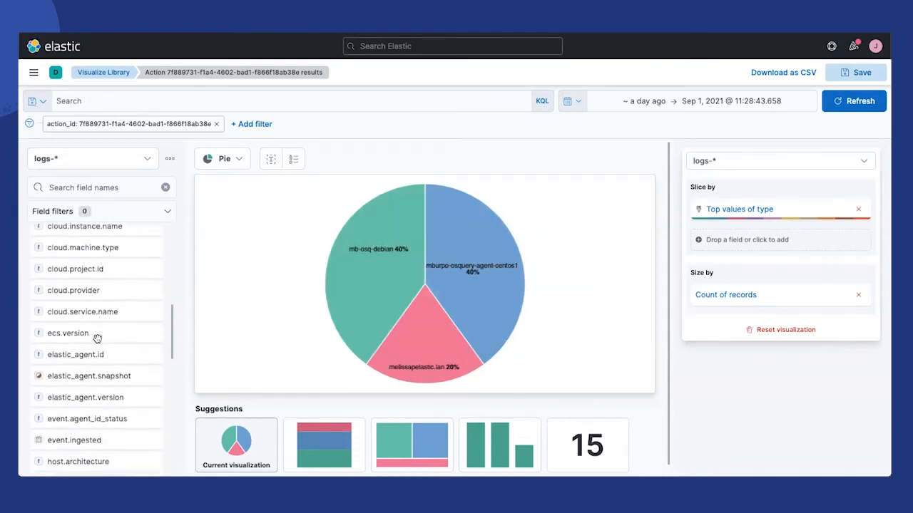
mouse_move(352, 311)
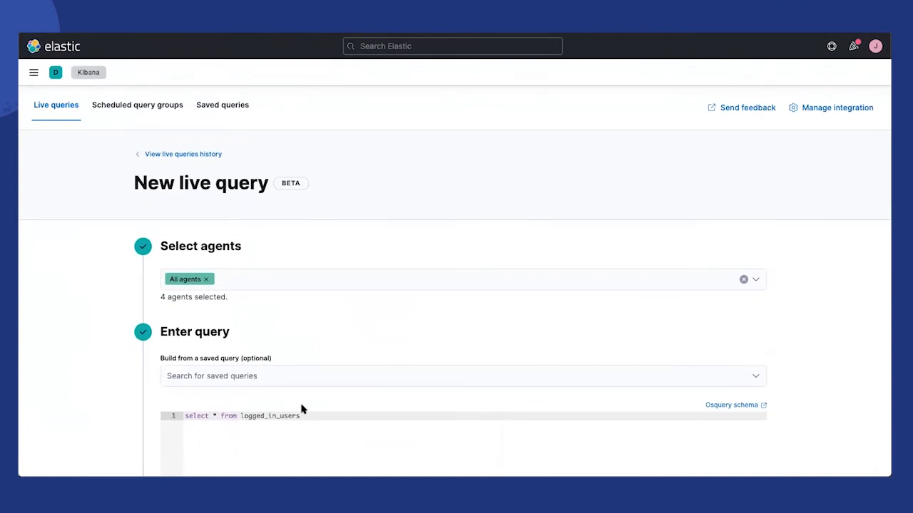
Step: Replace the query text with the saved chrome_extensions query
drag(301, 416, 184, 414)
click(247, 423)
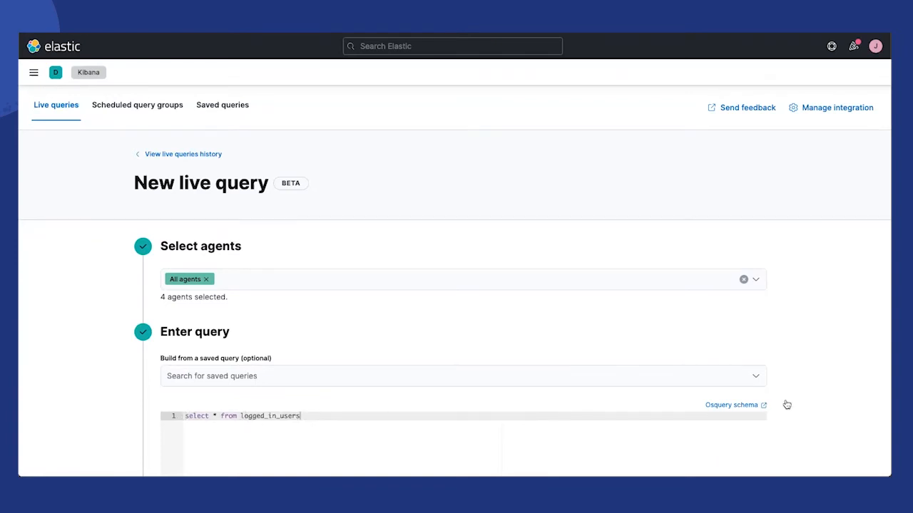
click(750, 379)
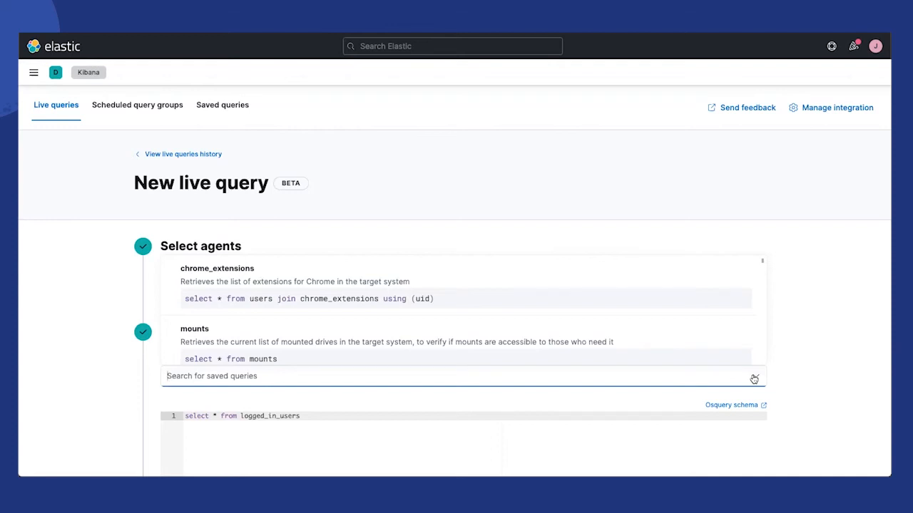
click(565, 298)
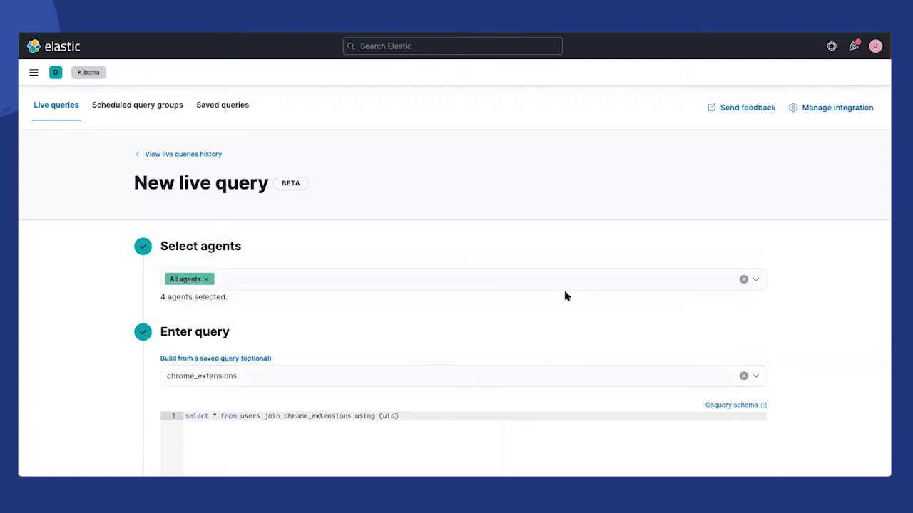
Step: Remove the All agents target and select only the darwin agent
scroll(566, 296, down, 1)
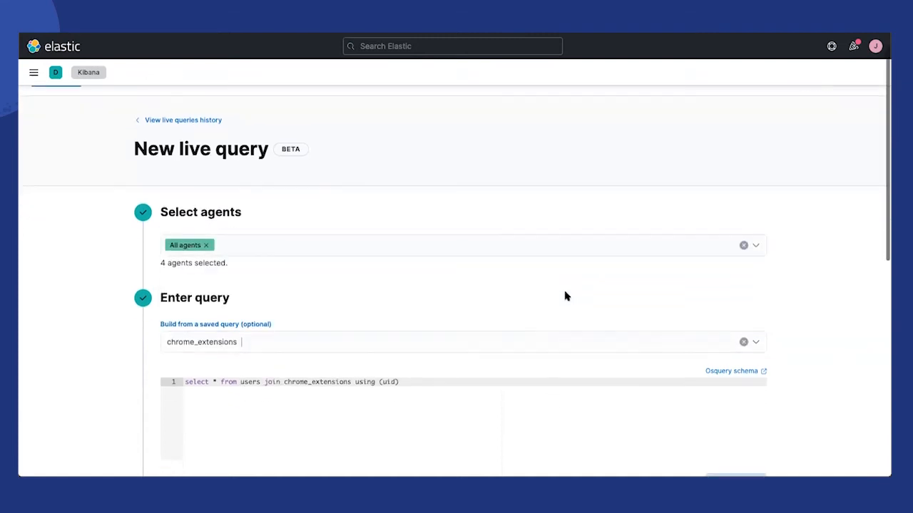
click(204, 245)
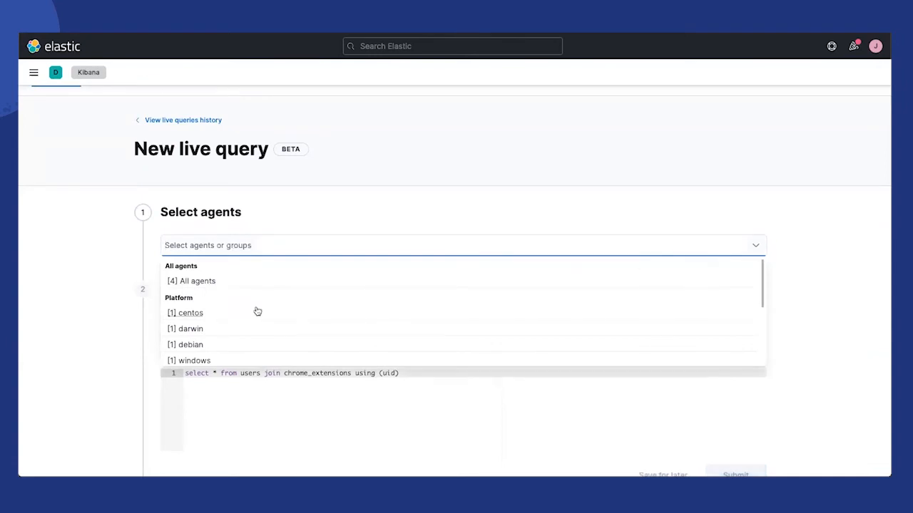
click(194, 329)
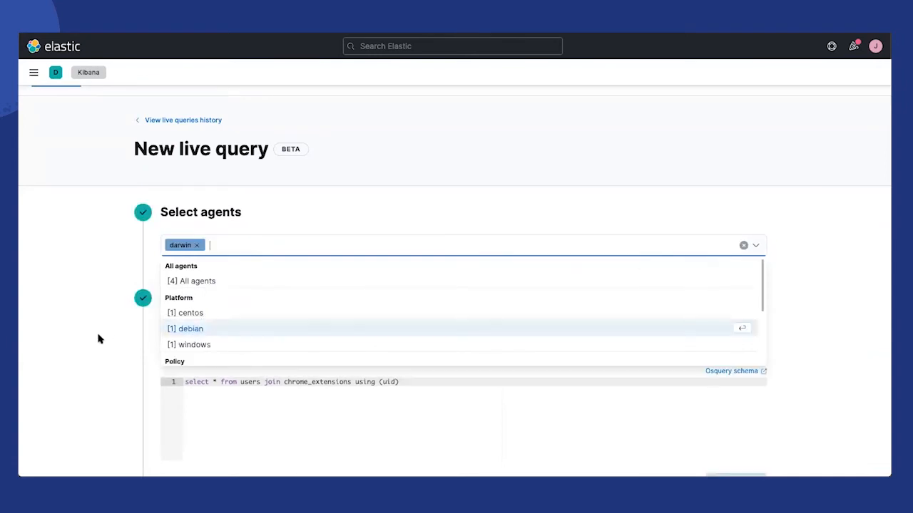
click(100, 355)
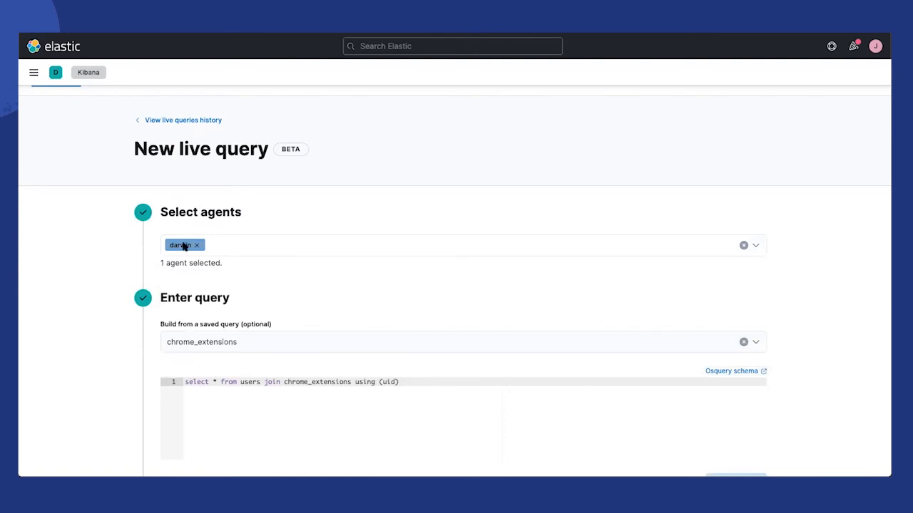
scroll(264, 271, down, 2)
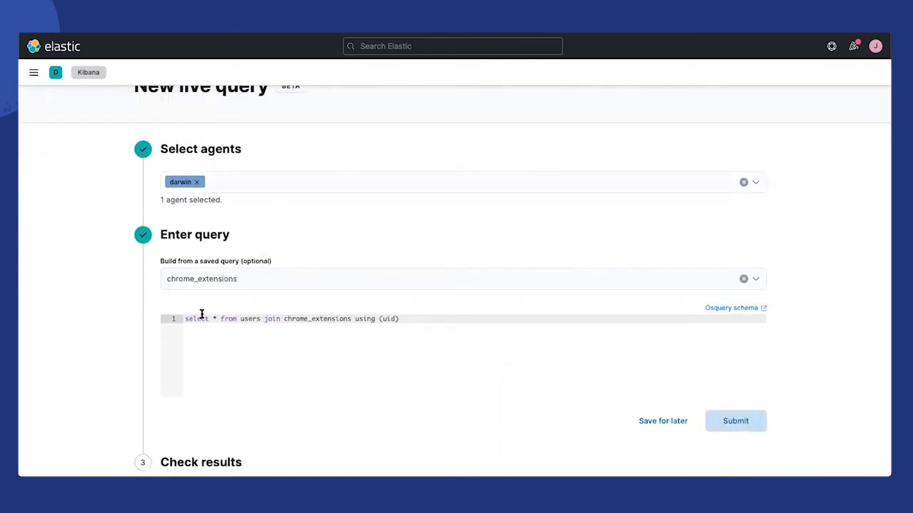
Step: Run the chrome_extensions query on darwin and widen the results' permissions column
click(735, 427)
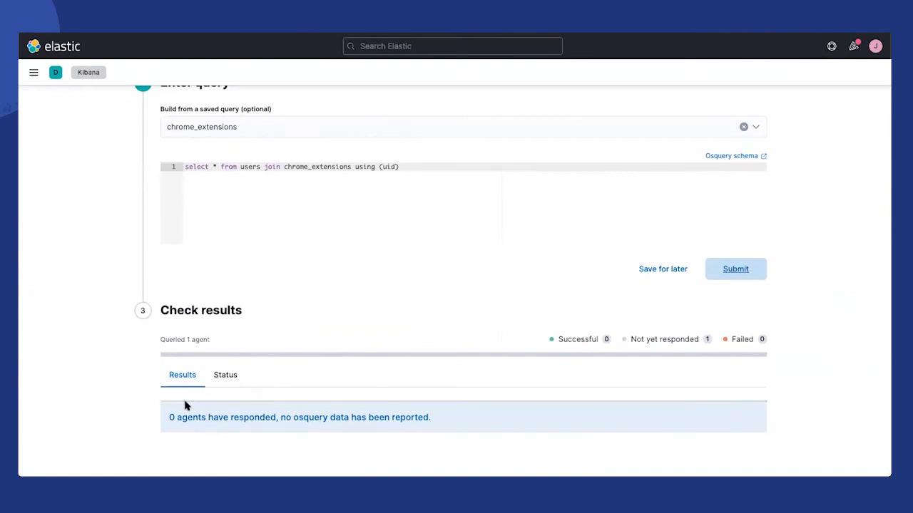
scroll(230, 340, down, 3)
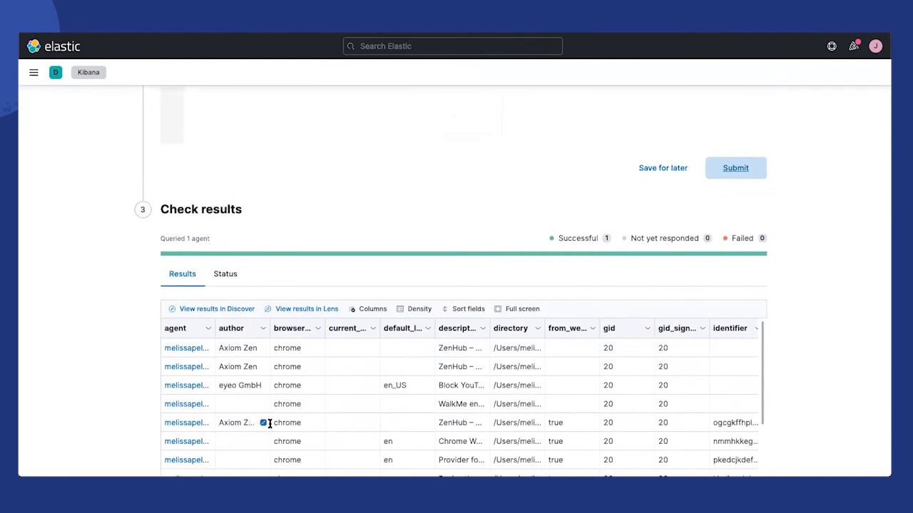
drag(504, 332, 540, 326)
scroll(627, 390, right, 2)
scroll(627, 391, right, 12)
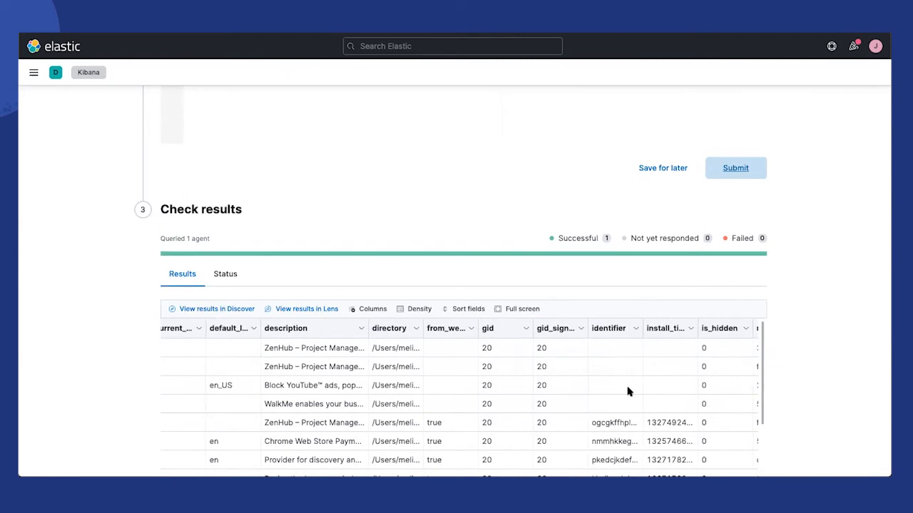
scroll(628, 391, right, 2)
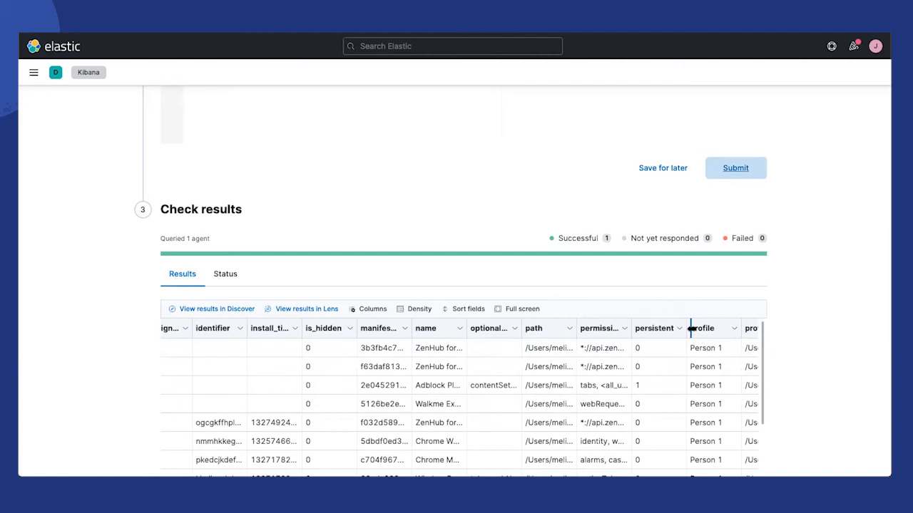
drag(632, 329, 691, 328)
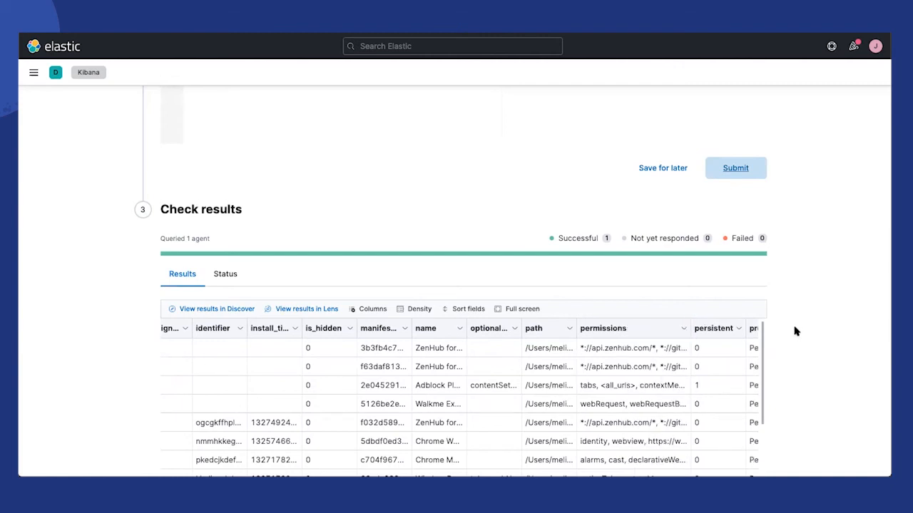
scroll(796, 331, up, 10)
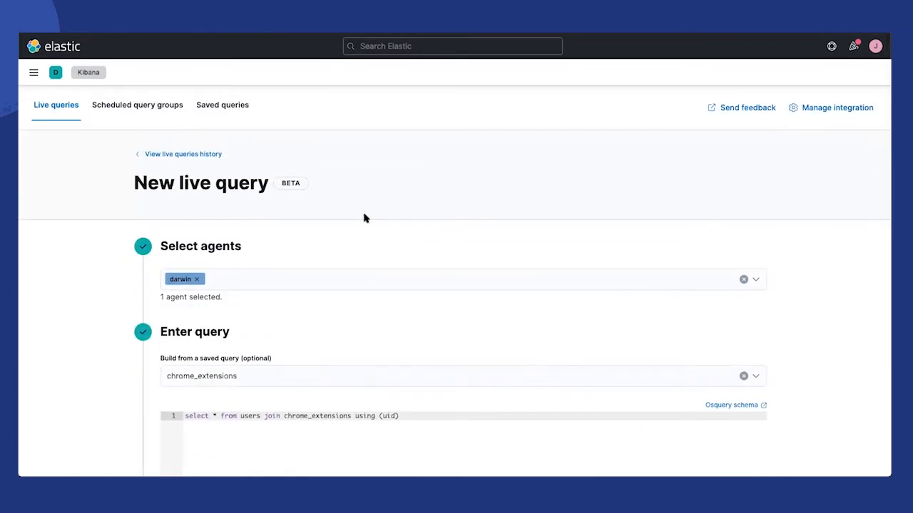
Step: Open the osquery_manager-demo scheduled query group for editing and scroll to the pack config drop zone
click(134, 105)
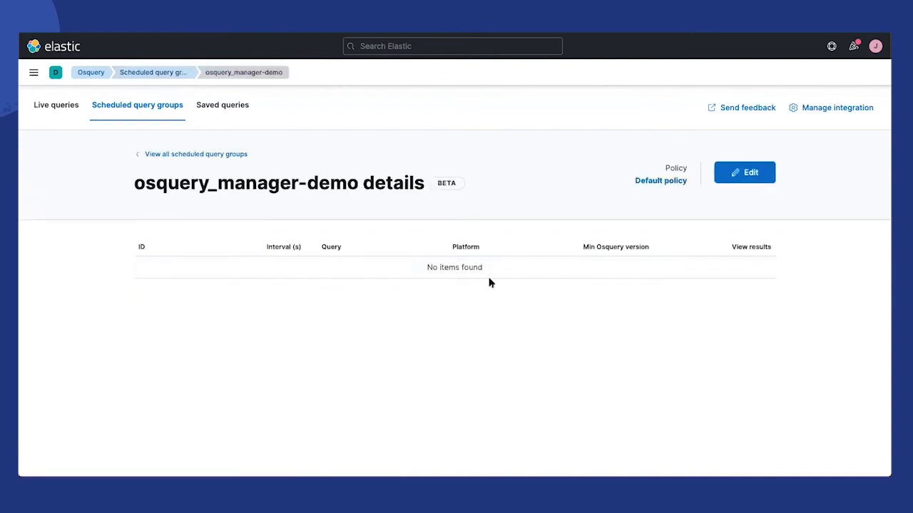
click(729, 174)
scroll(727, 177, down, 5)
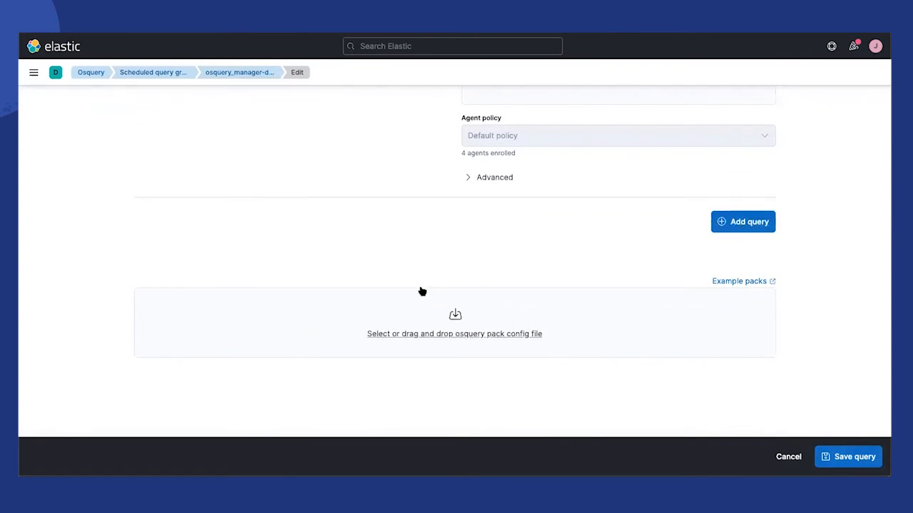
Step: Import the pack_it-compliance pack file and review its queries, such as kernel_info and mounts, at 86400 seconds
click(408, 347)
scroll(297, 174, up, 3)
scroll(297, 173, down, 2)
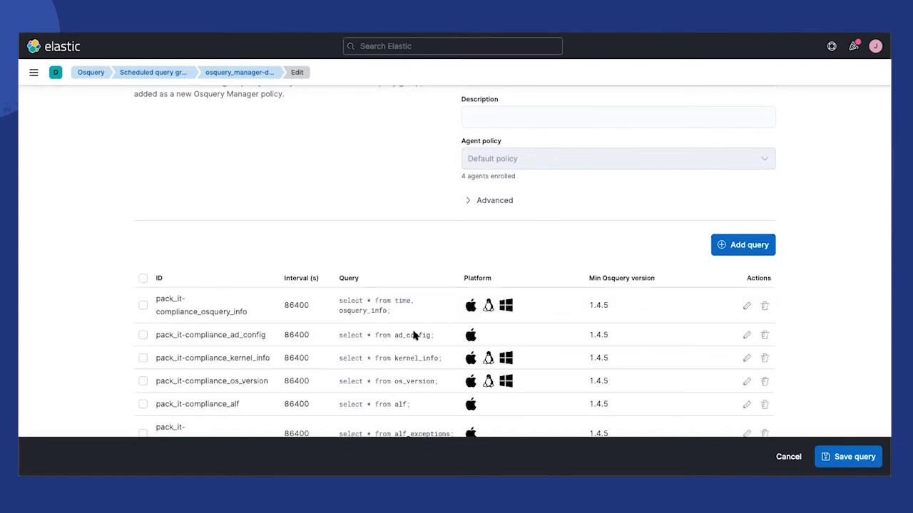
scroll(414, 335, down, 5)
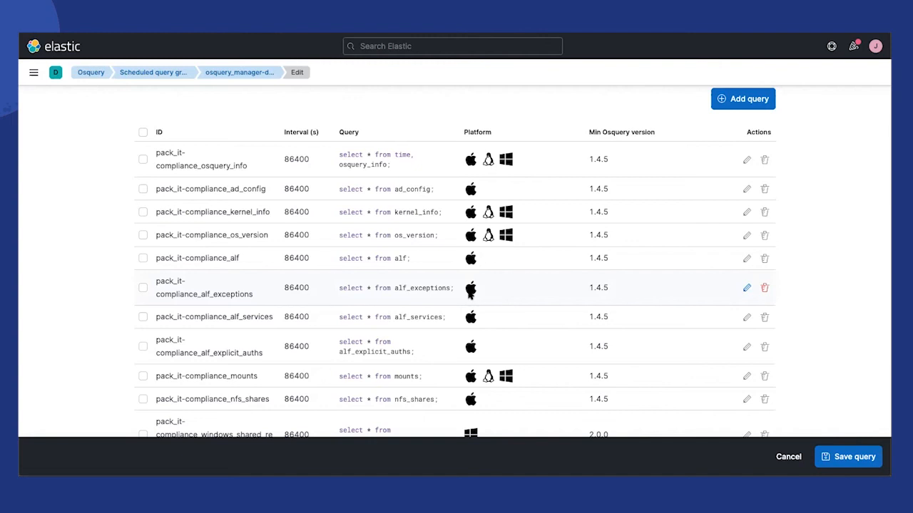
scroll(471, 292, down, 1)
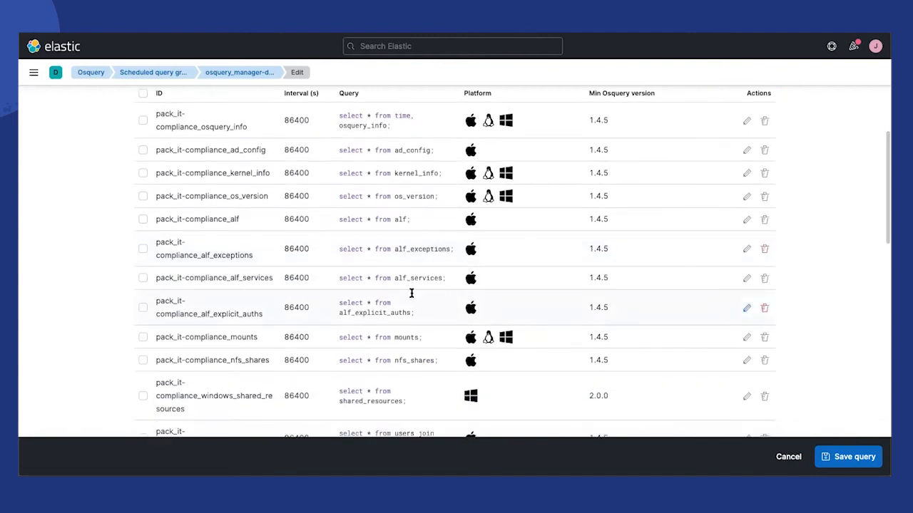
Step: Check the alf_explicit_auths query settings, then save the group and deploy it to all 4 agents
click(746, 308)
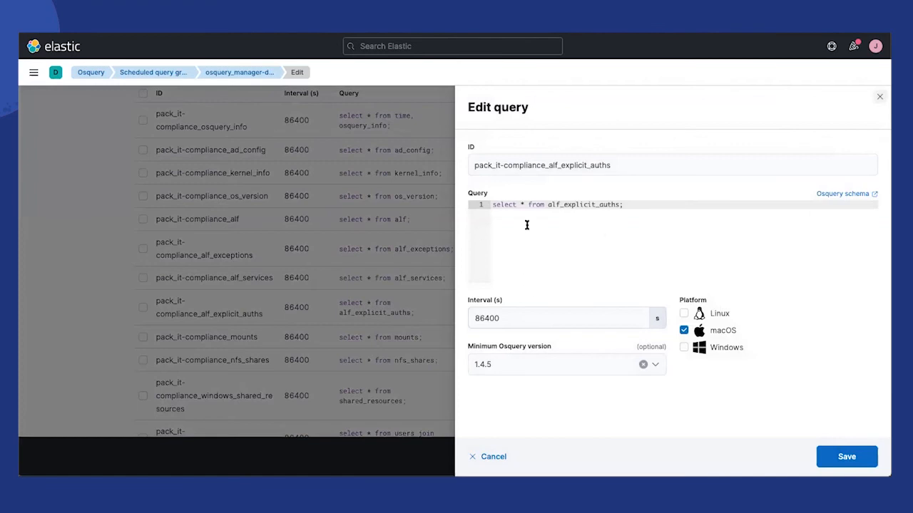
click(879, 97)
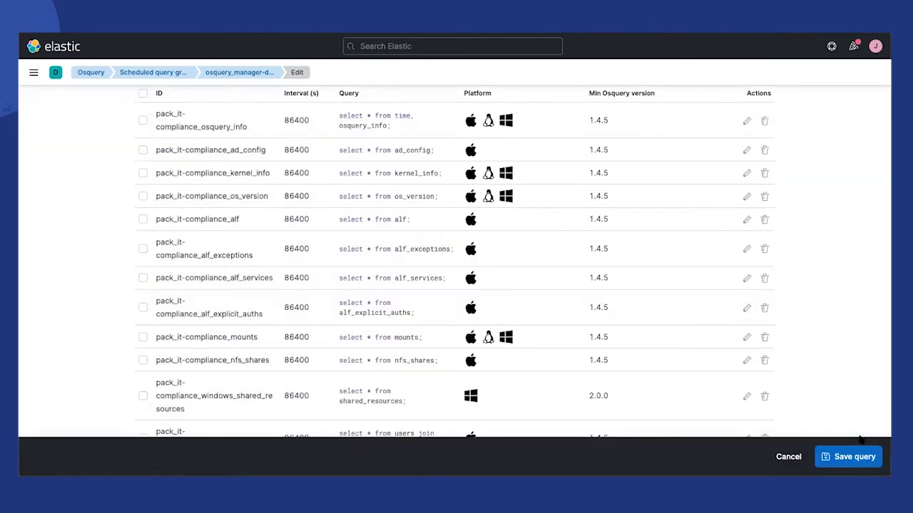
click(850, 459)
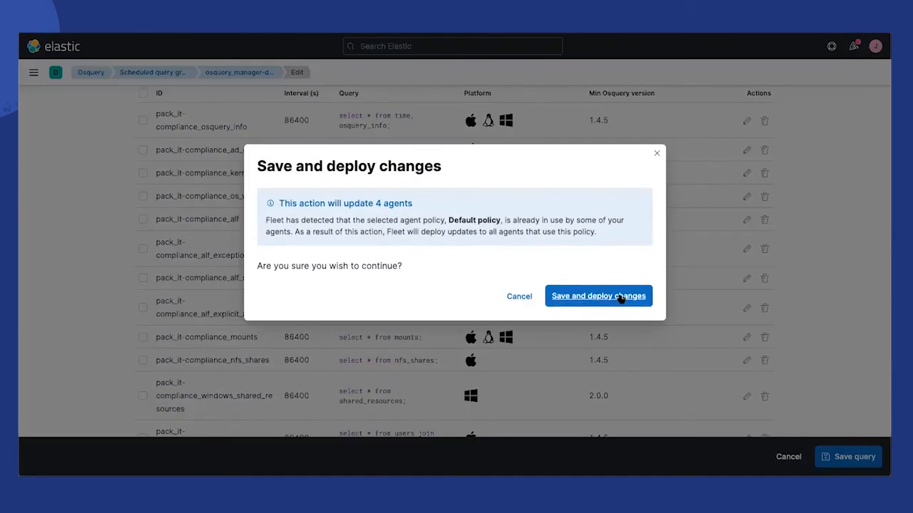
click(618, 296)
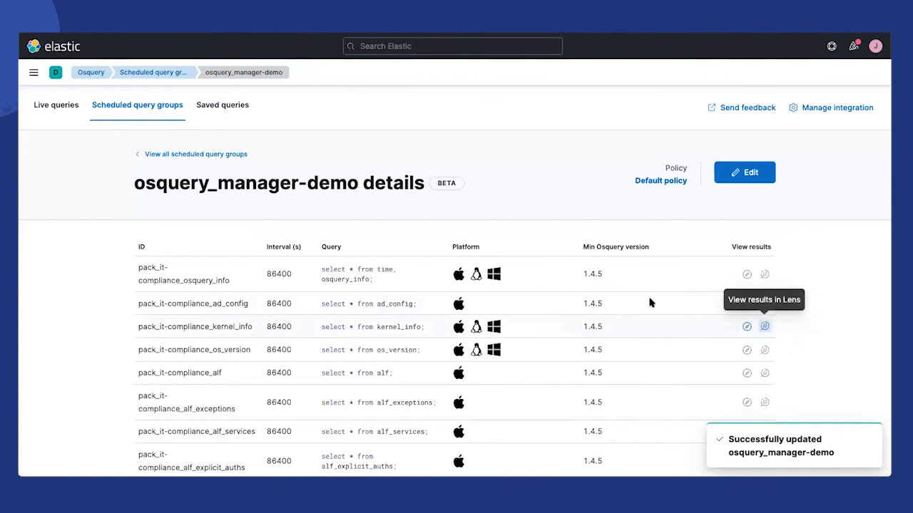
Step: Highlight the first query's 86400 interval, then return to the Scheduled query groups list
drag(266, 273, 293, 277)
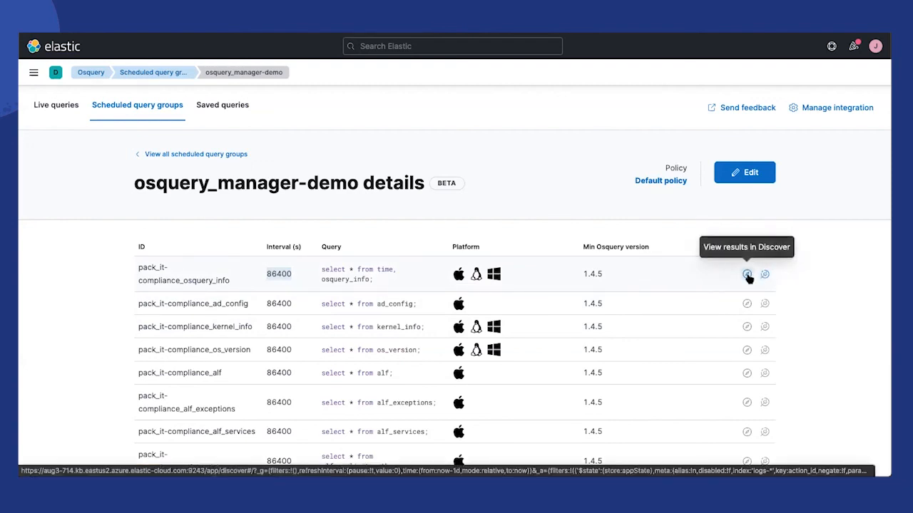
click(165, 106)
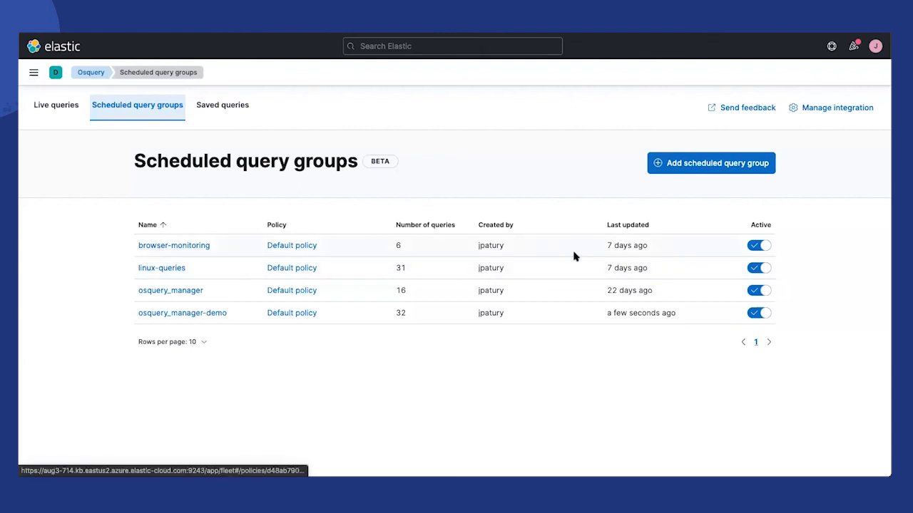
Step: Open the browser-monitoring query group to reach its browser extension information dashboard
click(184, 247)
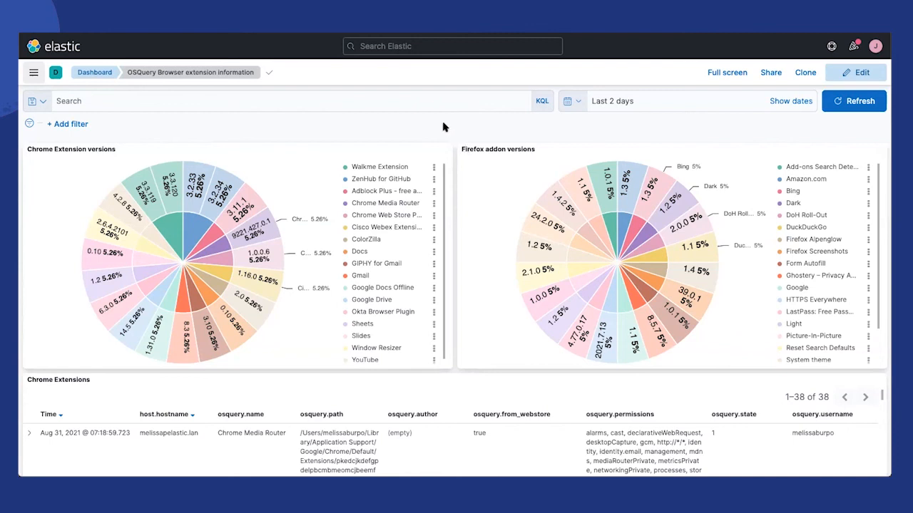
Step: Scroll down through the Chrome Extensions and Firefox extensions tables, then back up
scroll(443, 125, down, 3)
scroll(481, 266, down, 5)
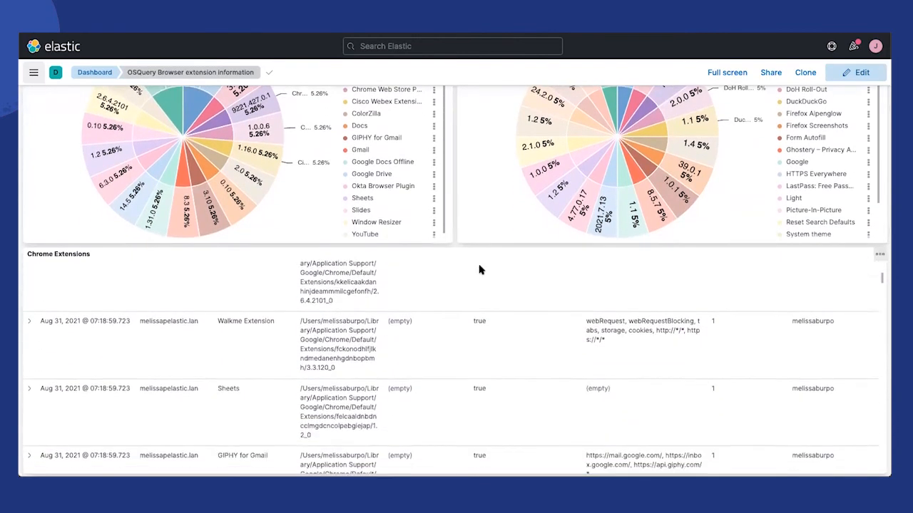
scroll(457, 282, down, 10)
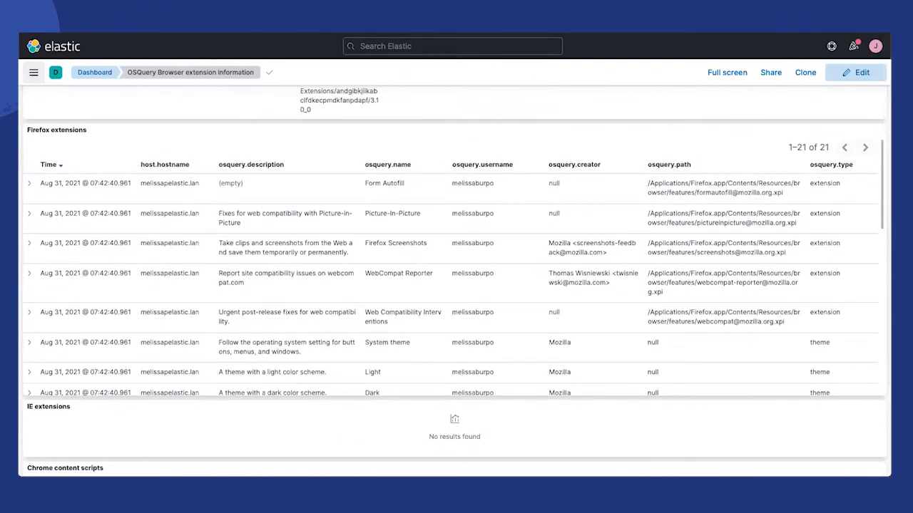
scroll(827, 153, up, 15)
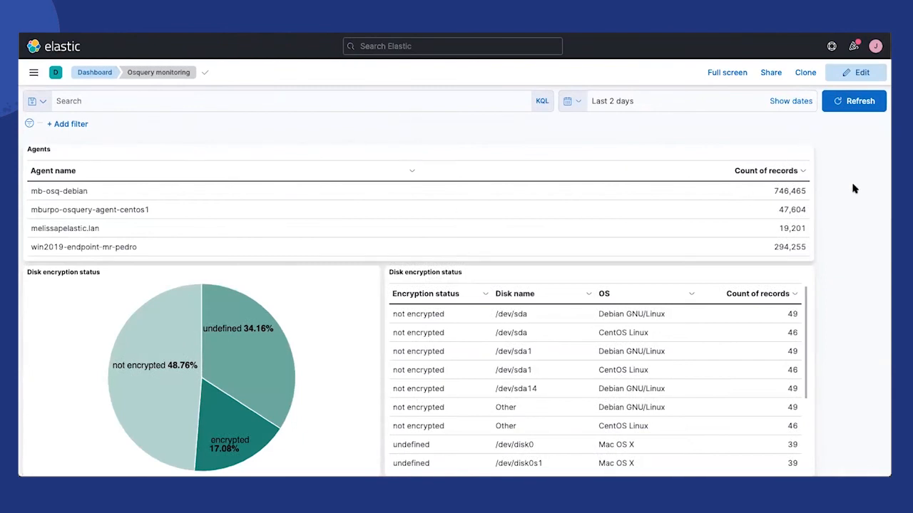
scroll(854, 188, down, 1)
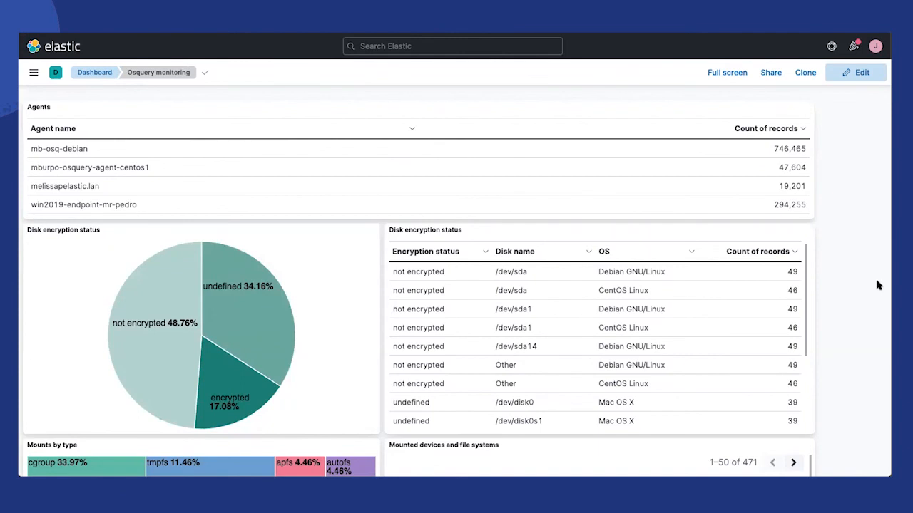
scroll(861, 284, down, 5)
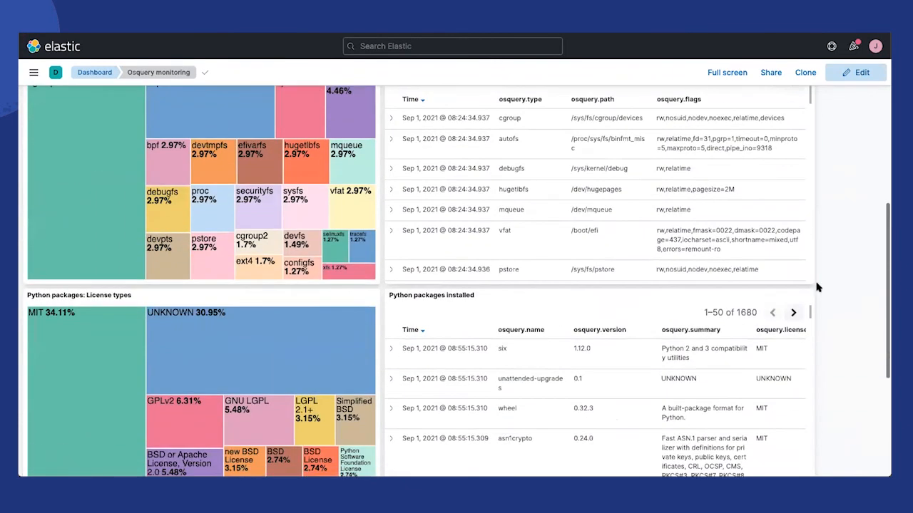
scroll(822, 314, down, 1)
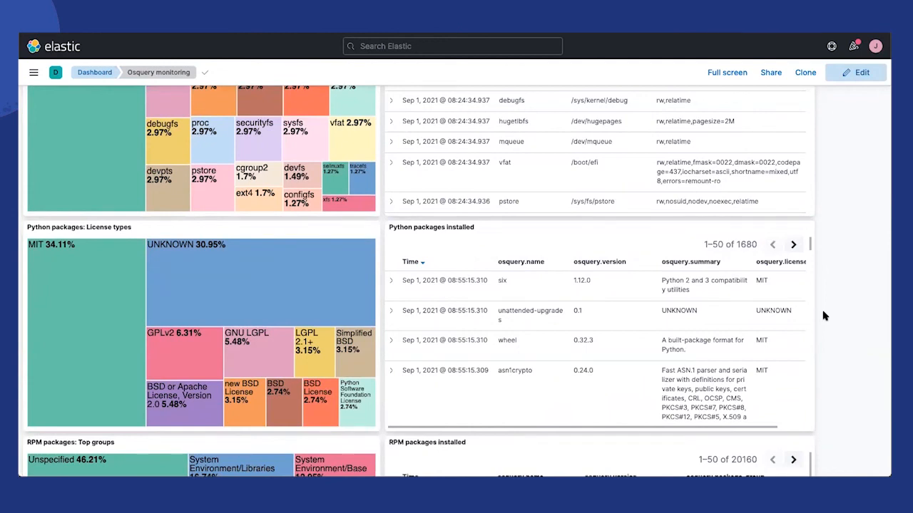
scroll(823, 316, down, 2)
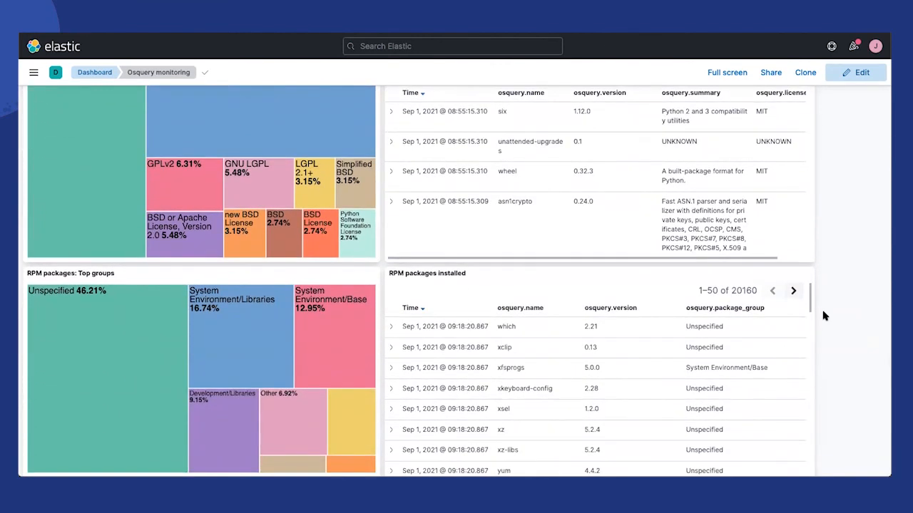
scroll(823, 316, up, 3)
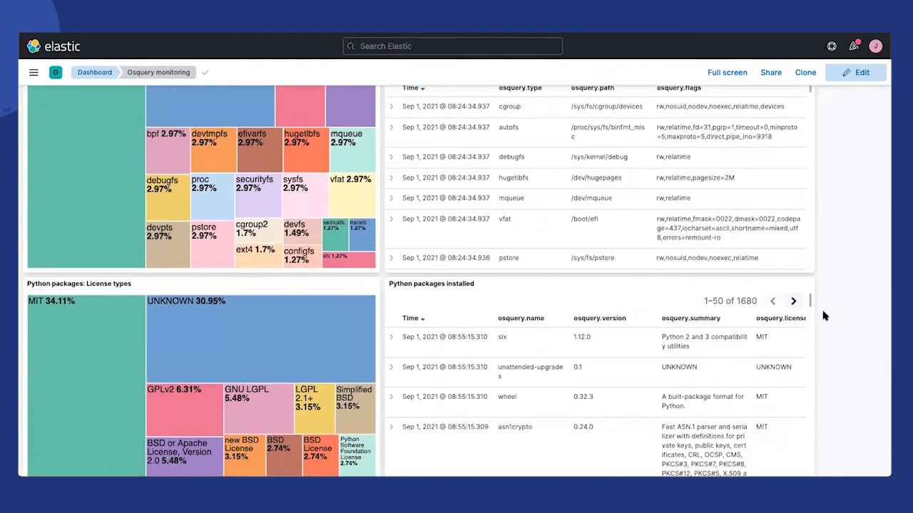
scroll(824, 316, up, 10)
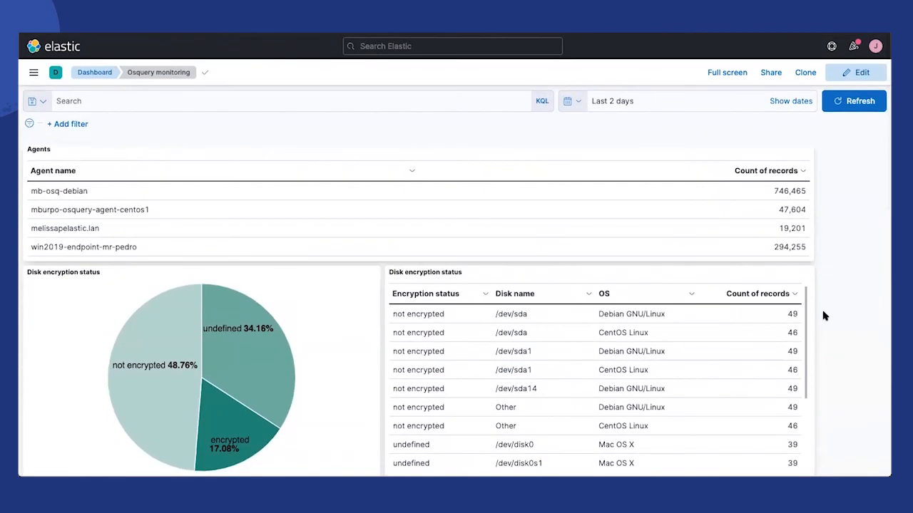